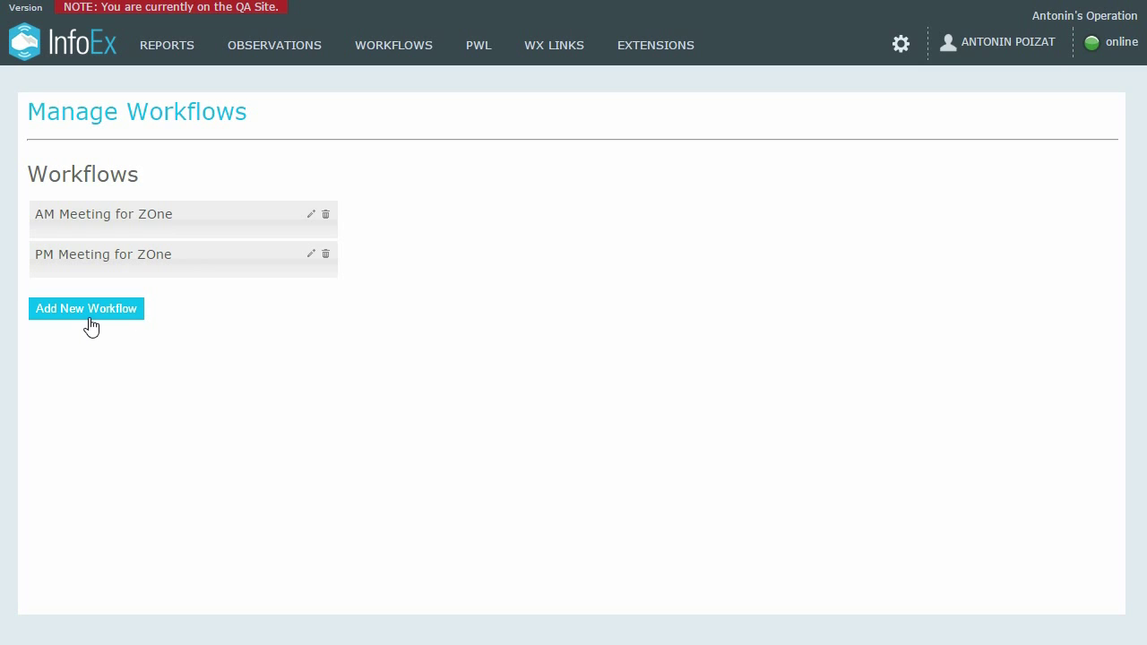
Create a new workflow named "Workflow" and assign it the location Run (SKI_RUN).
{"action": "left_click", "coordinate": [86, 325]}
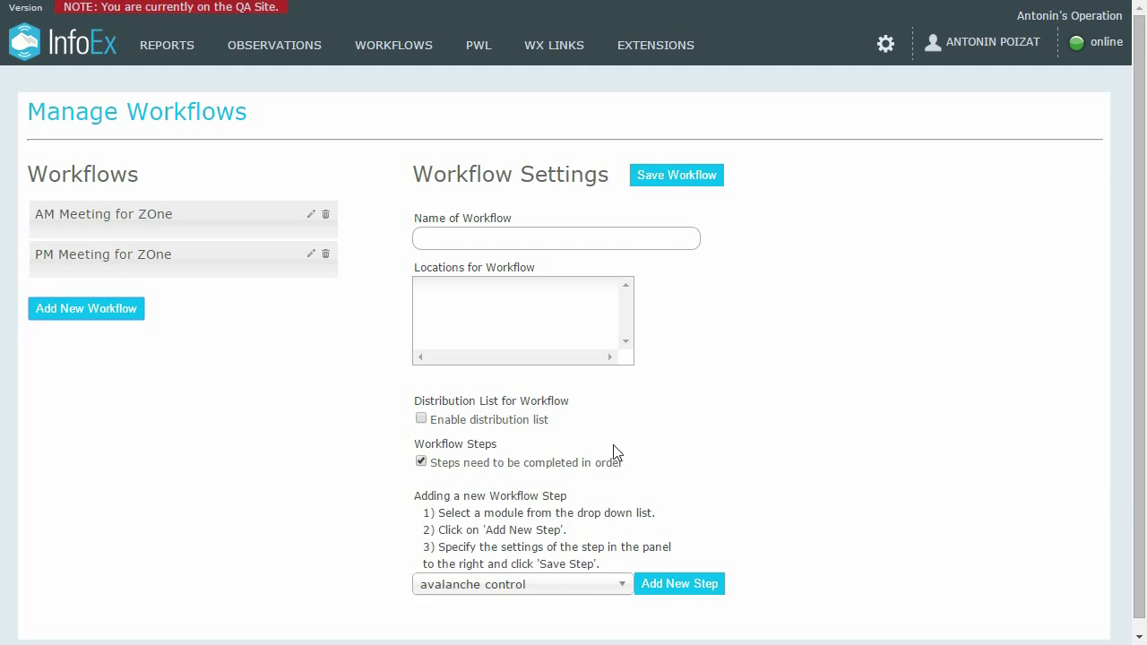
{"action": "left_click", "coordinate": [544, 237]}
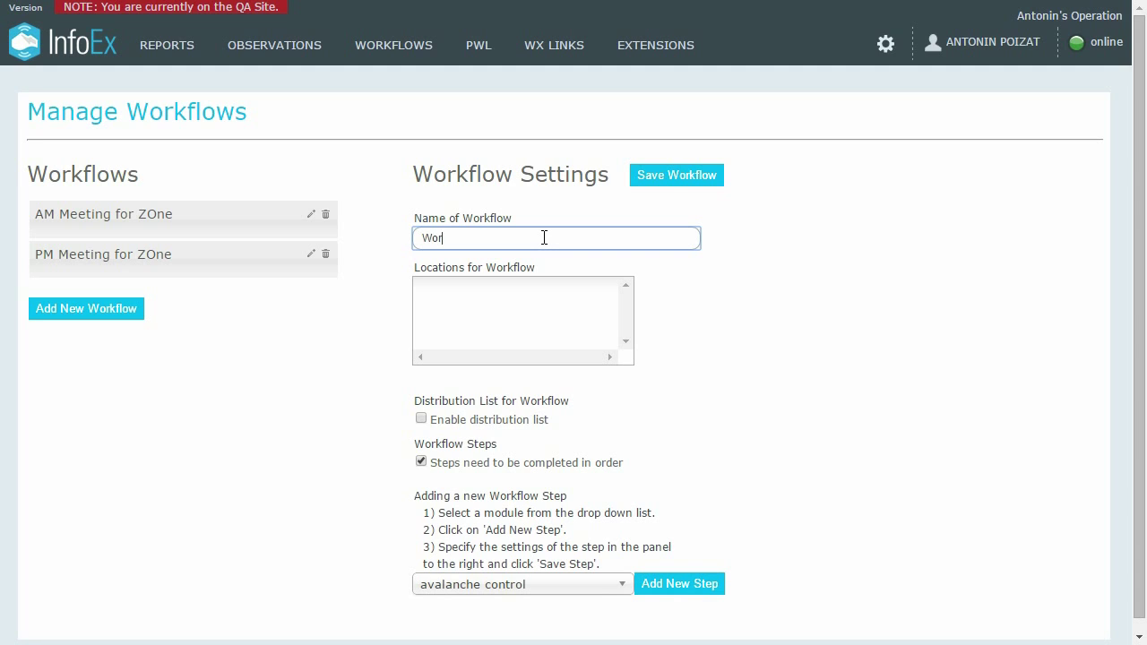
{"action": "left_click", "coordinate": [688, 305]}
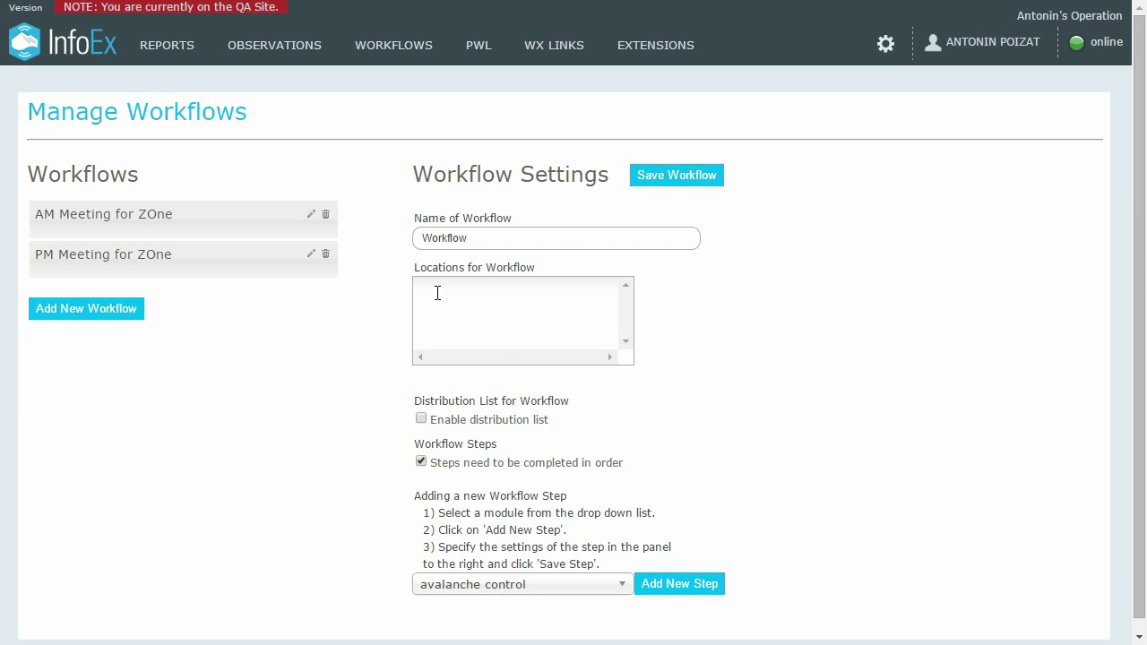
{"action": "left_click", "coordinate": [437, 293]}
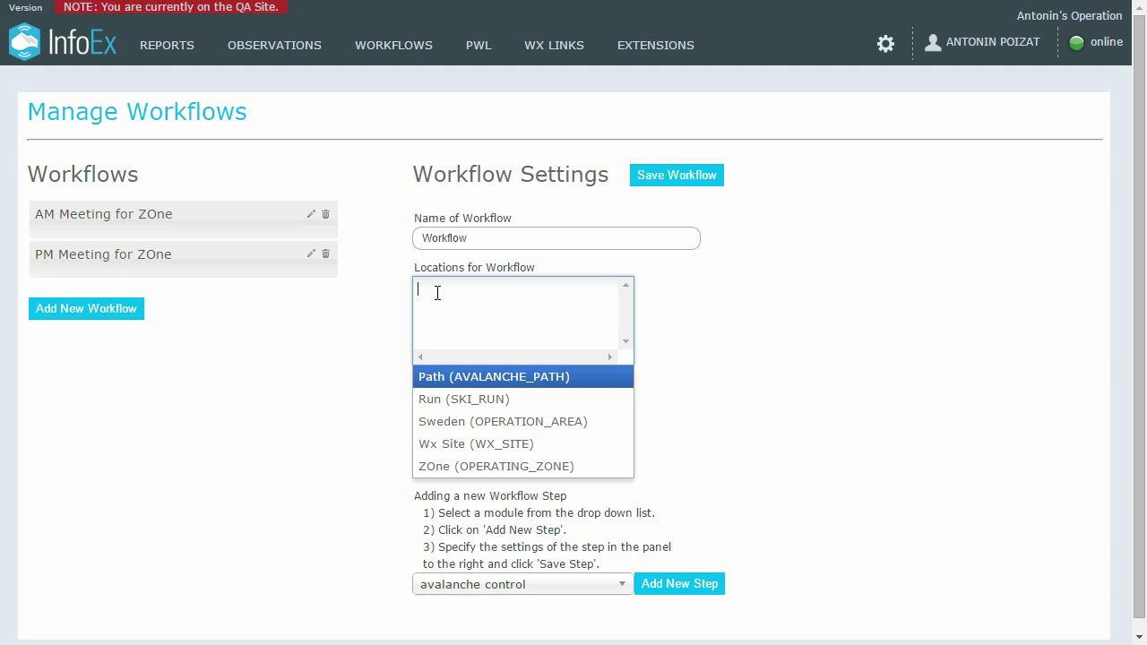
{"action": "type", "text": "Run"}
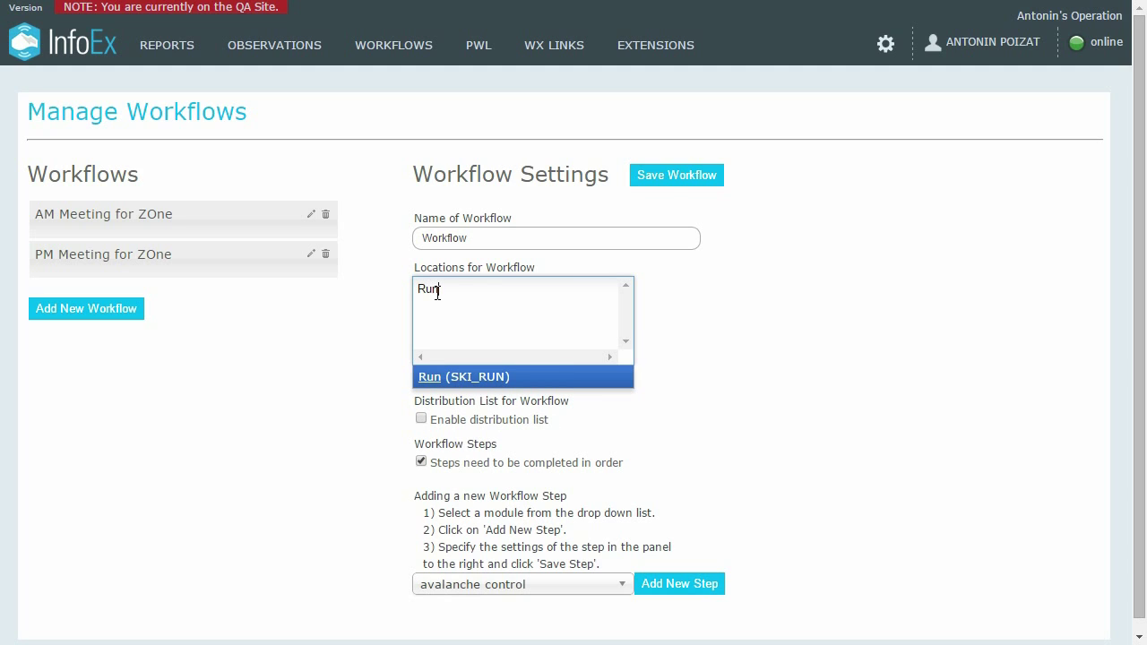
{"action": "key", "text": "Return"}
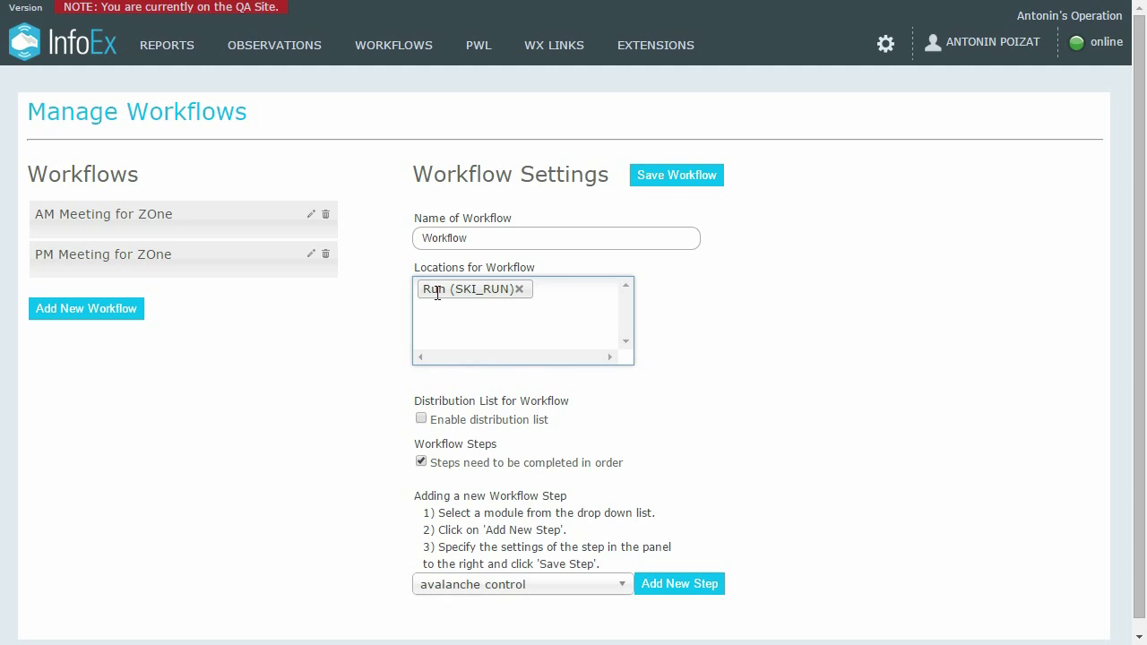
Add a snowpack step to the workflow, rename it "Snwpck" and save the step.
{"action": "scroll", "coordinate": [690, 417], "scroll_direction": "down", "scroll_amount": 1}
{"action": "left_click", "coordinate": [620, 571]}
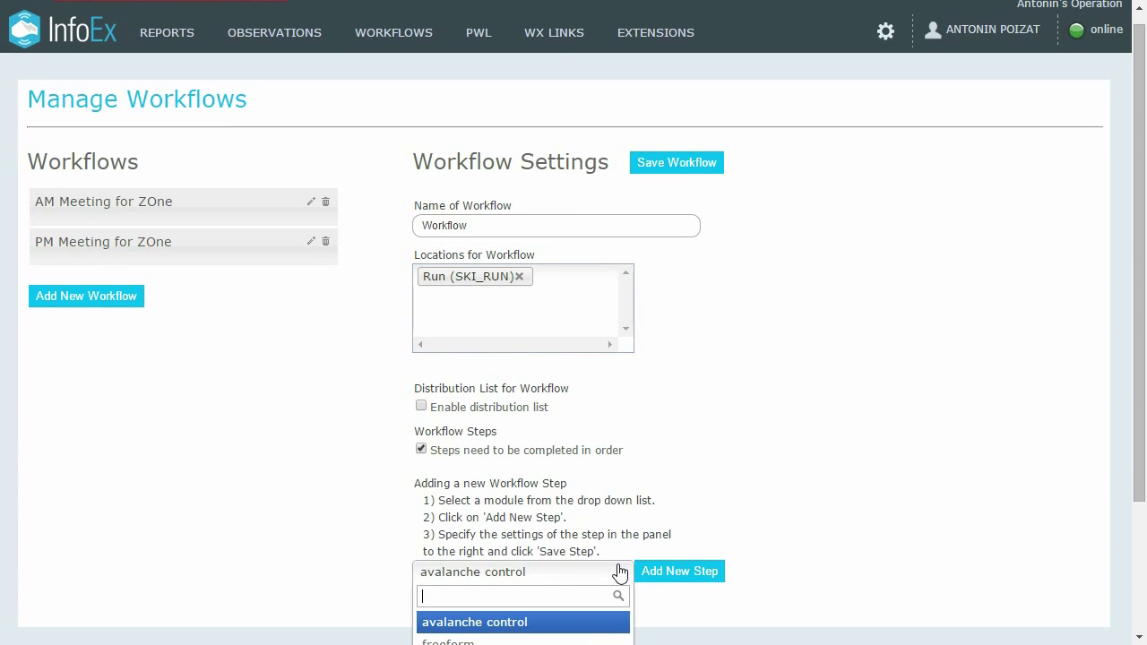
{"action": "scroll", "coordinate": [645, 555], "scroll_direction": "down", "scroll_amount": 2}
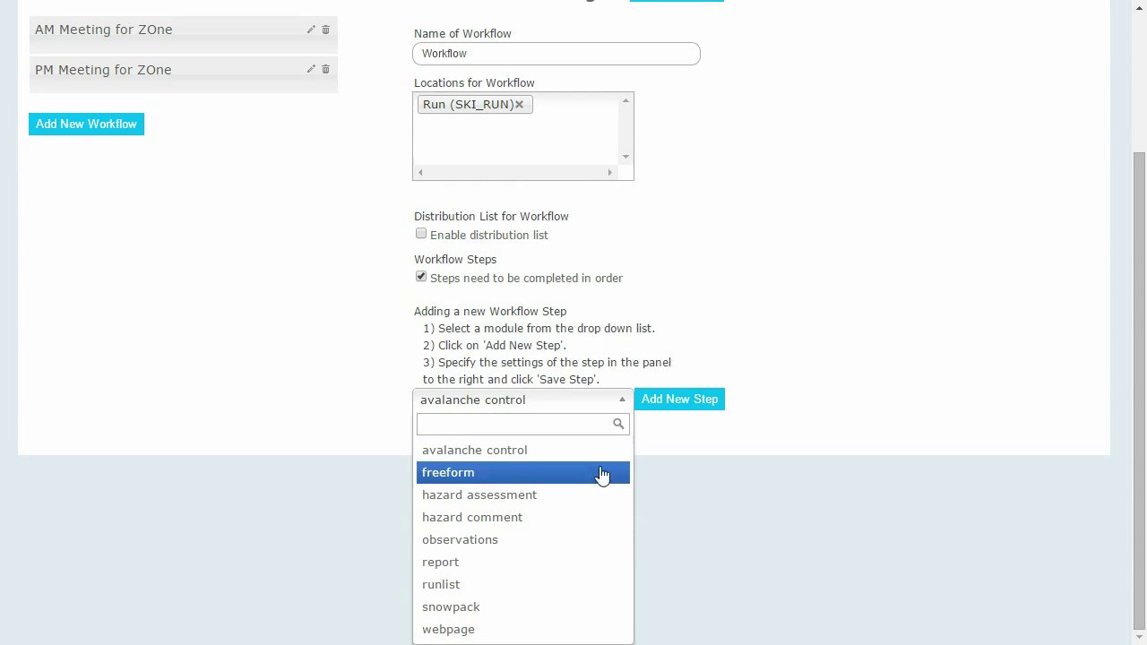
{"action": "left_click", "coordinate": [551, 608]}
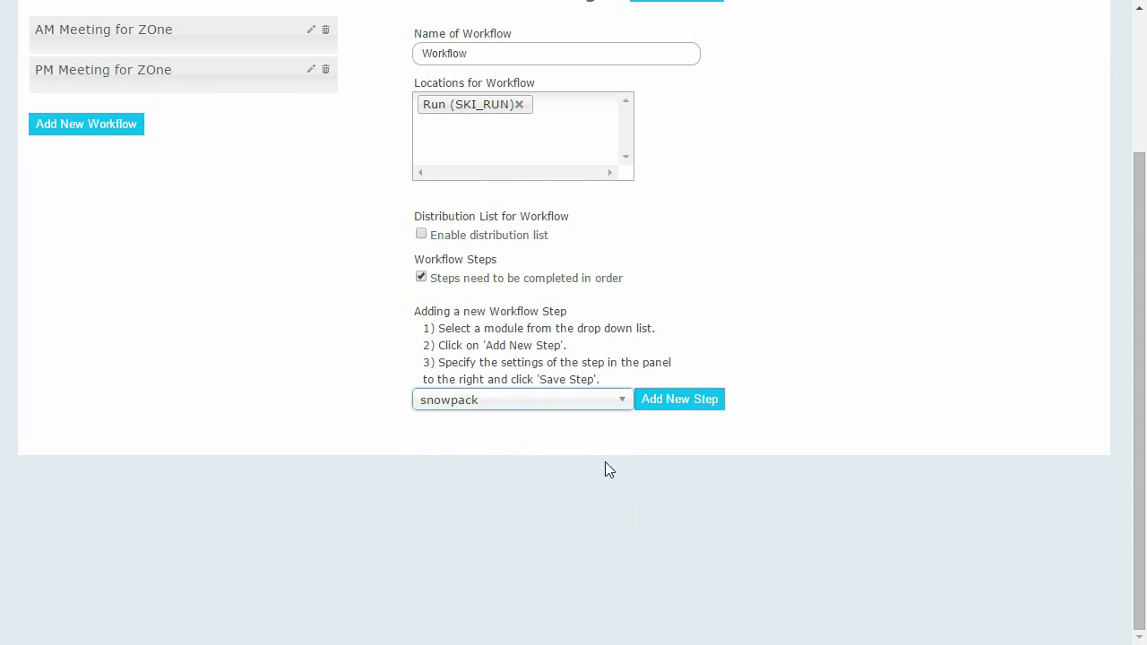
{"action": "left_click", "coordinate": [702, 415]}
{"action": "left_click_drag", "start_coordinate": [867, 170], "coordinate": [790, 173]}
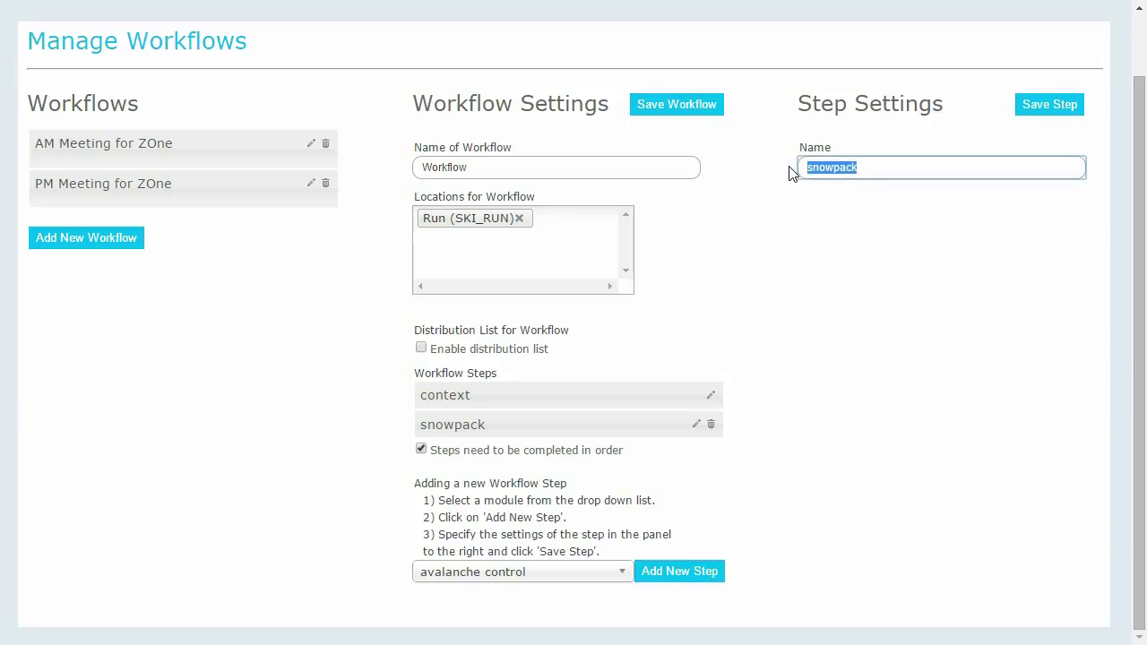
{"action": "type", "text": "Snwpck"}
{"action": "left_click", "coordinate": [1048, 105]}
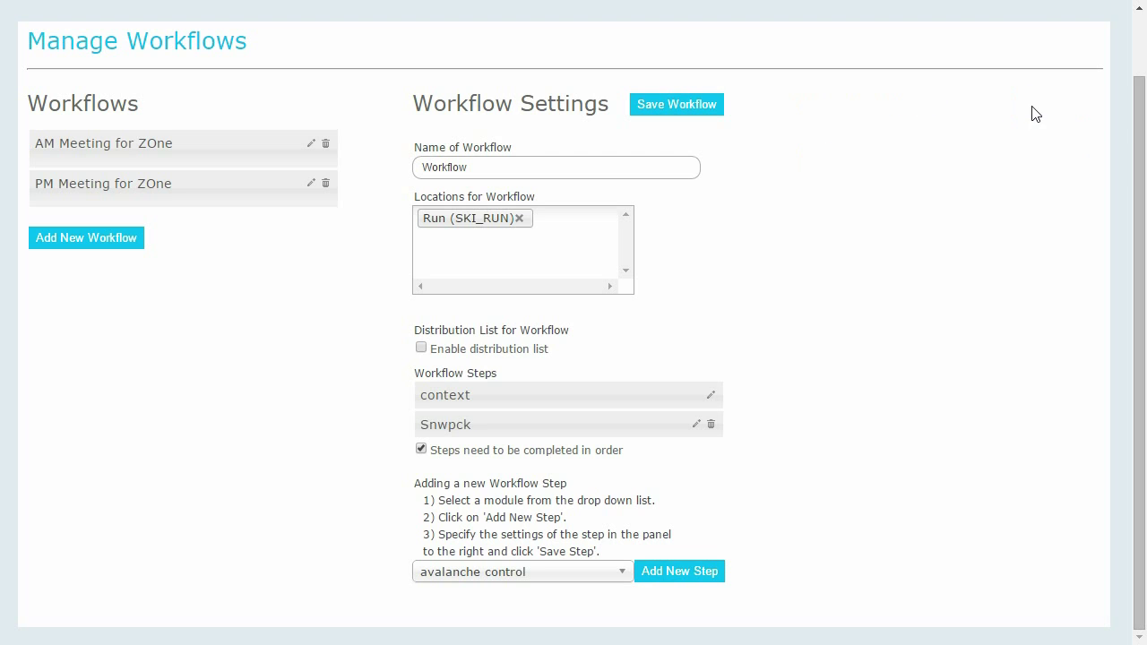
Add and save a hazard assessment step with one single rating for elevation bands and "no rating" for stability and/or hazard.
{"action": "left_click", "coordinate": [625, 574]}
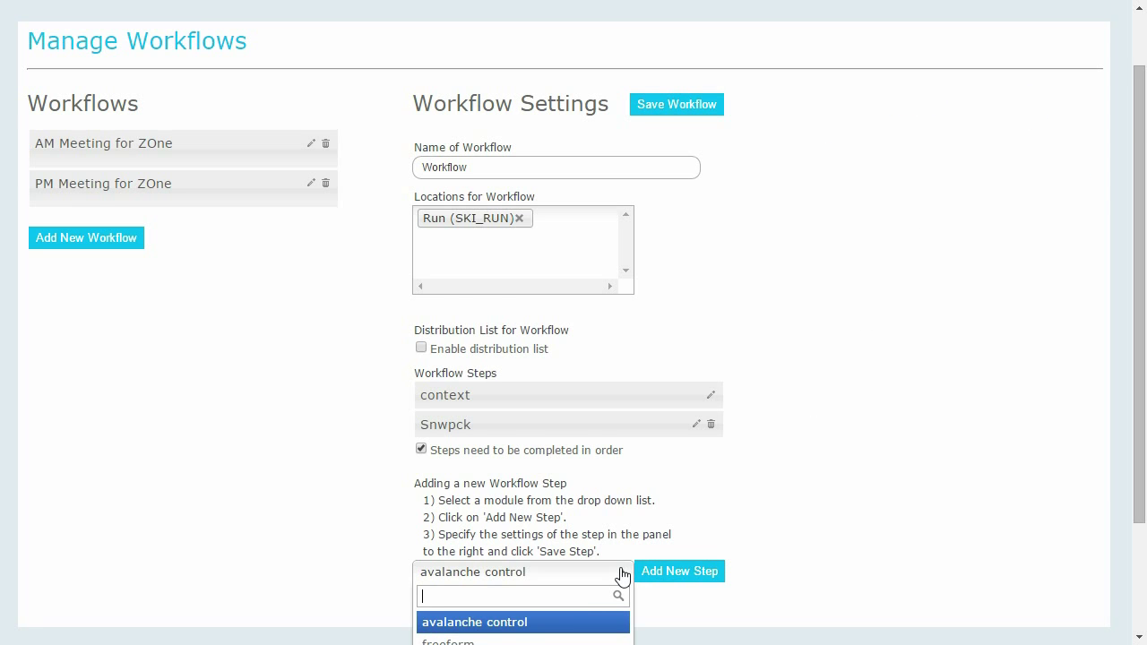
{"action": "scroll", "coordinate": [623, 578], "scroll_direction": "down", "scroll_amount": 1}
{"action": "left_click", "coordinate": [589, 578]}
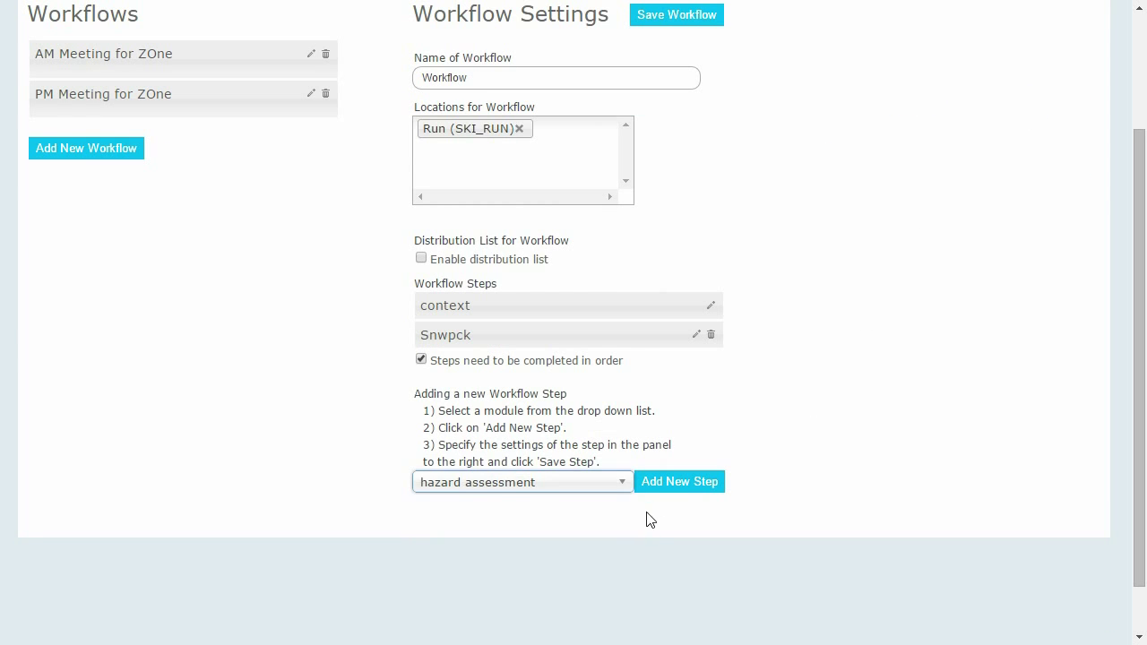
{"action": "left_click", "coordinate": [668, 487]}
{"action": "left_click", "coordinate": [915, 138]}
{"action": "left_click_drag", "start_coordinate": [912, 137], "coordinate": [800, 137]}
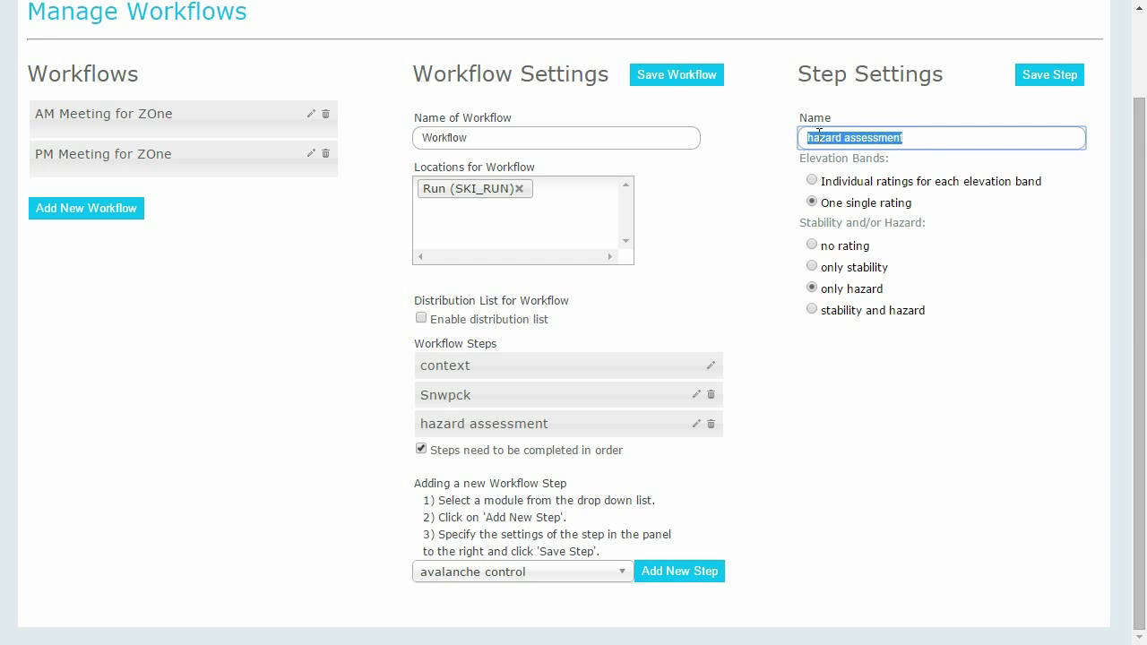
{"action": "left_click", "coordinate": [907, 138]}
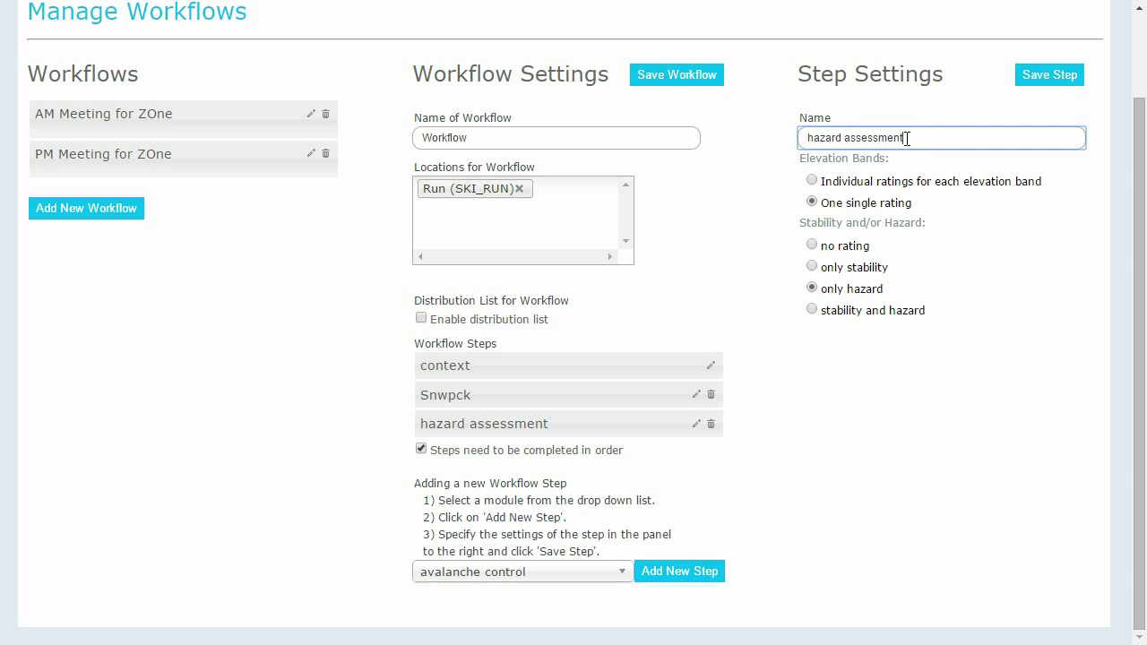
{"action": "left_click", "coordinate": [813, 181]}
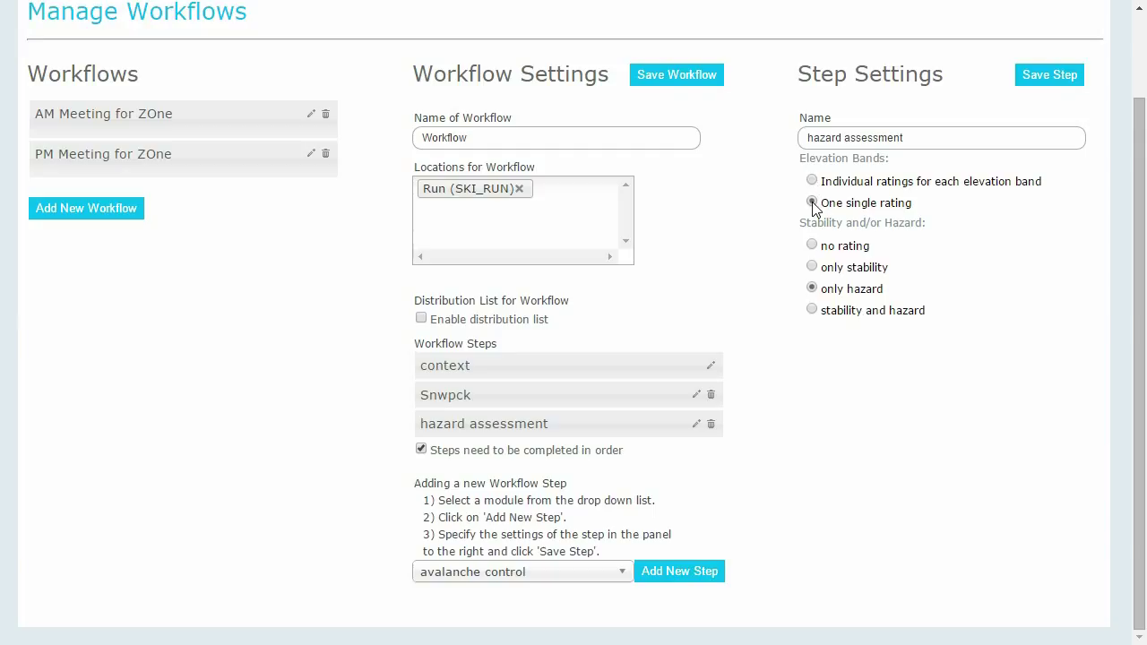
{"action": "left_click", "coordinate": [812, 246]}
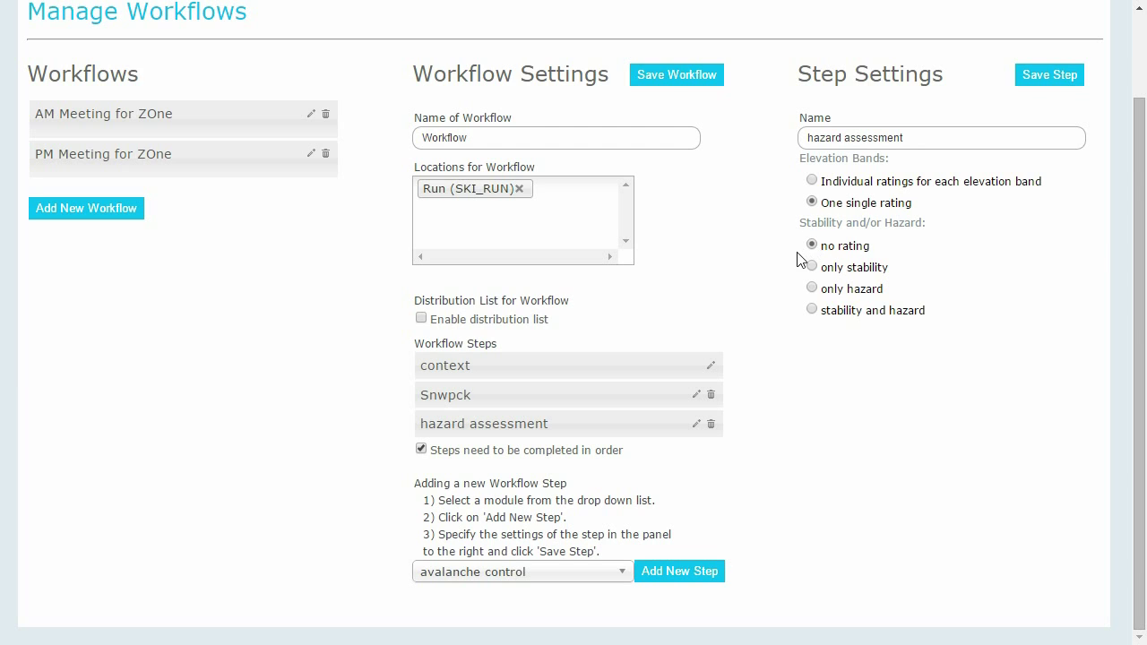
{"action": "left_click", "coordinate": [1037, 79]}
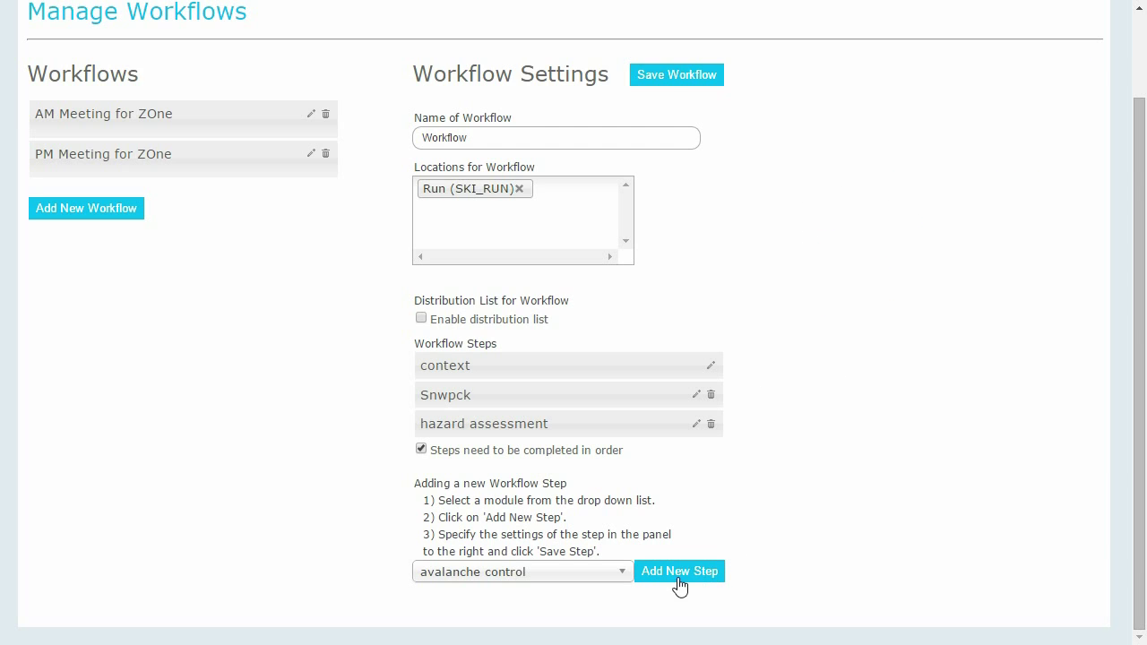
Add and save a freeform step with instructions "Sentence", default content "Default" and prefilling with the last submission when available.
{"action": "left_click", "coordinate": [625, 576]}
{"action": "scroll", "coordinate": [658, 560], "scroll_direction": "down", "scroll_amount": 2}
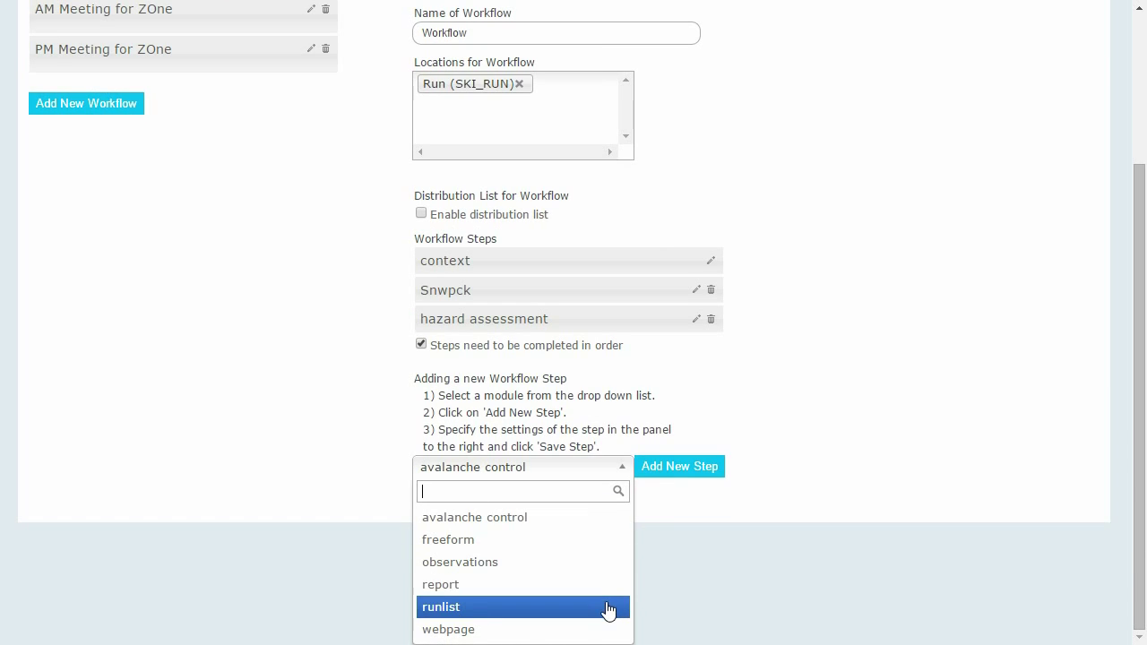
{"action": "left_click", "coordinate": [591, 538]}
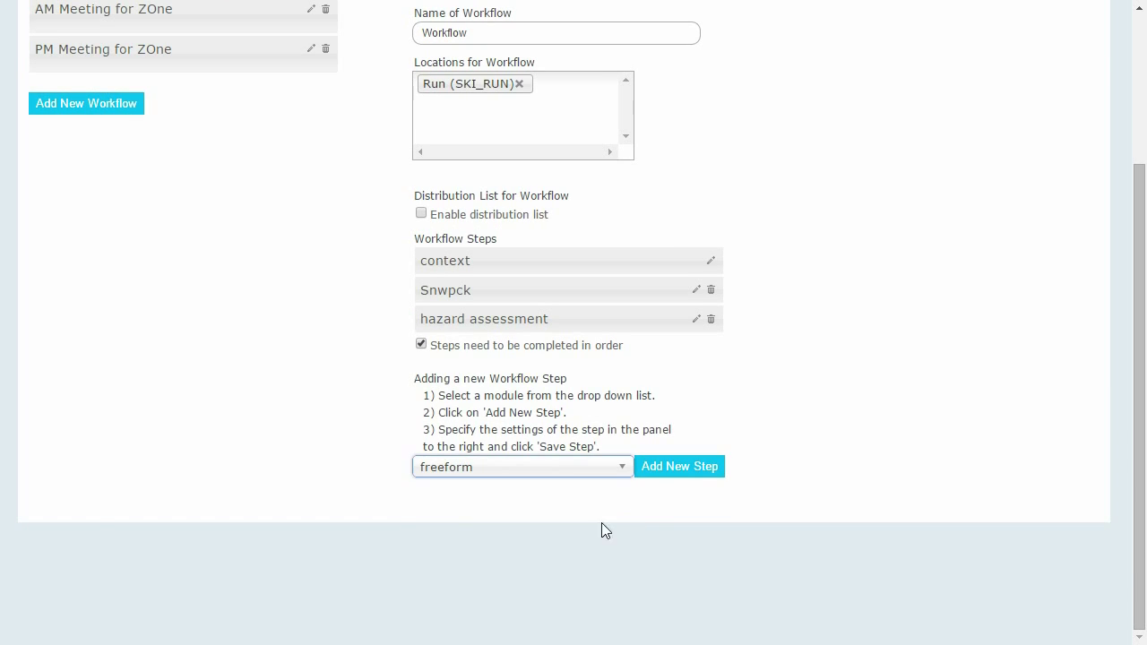
{"action": "left_click", "coordinate": [663, 468]}
{"action": "scroll", "coordinate": [346, 494], "scroll_direction": "down", "scroll_amount": 3}
{"action": "left_click", "coordinate": [217, 351]}
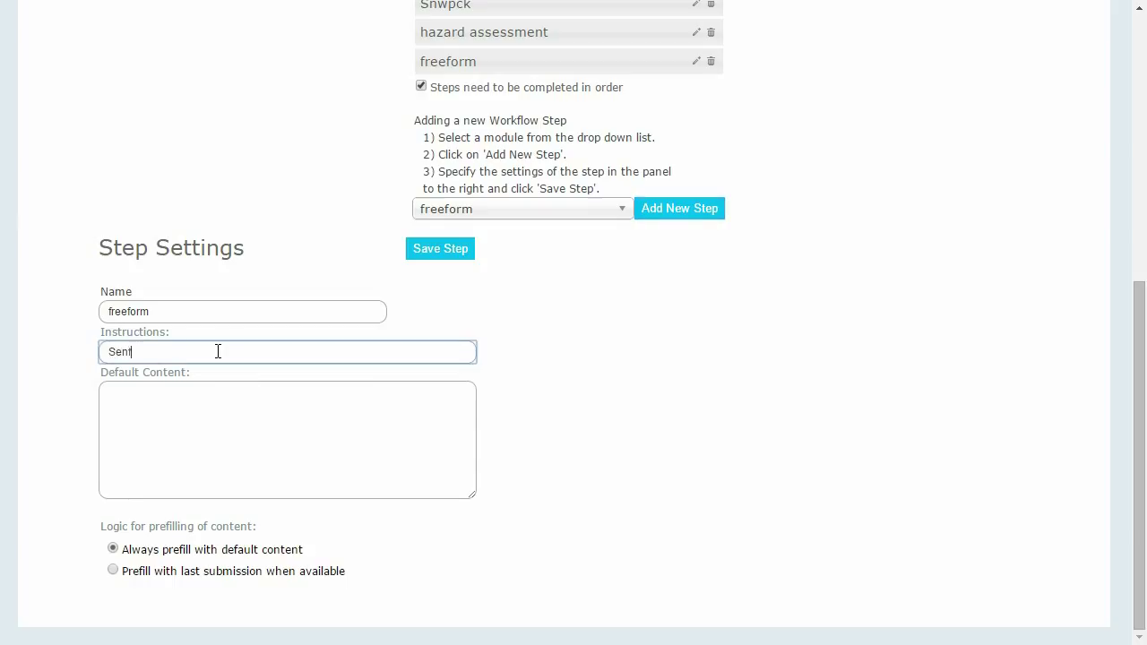
{"action": "left_click", "coordinate": [267, 396]}
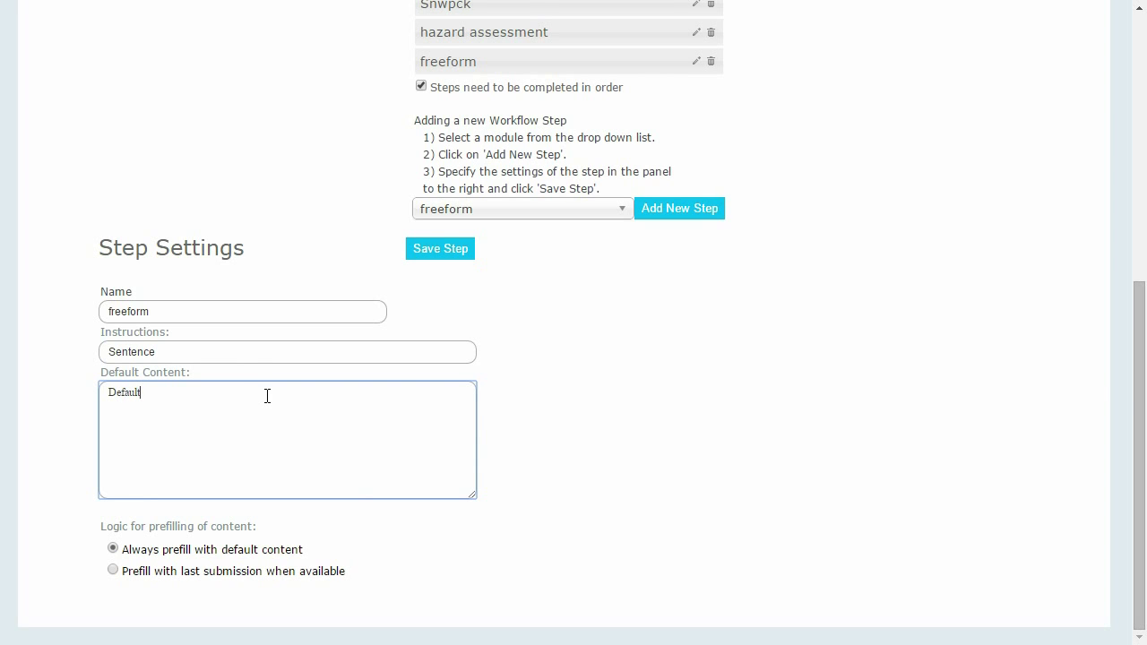
{"action": "left_click", "coordinate": [116, 571]}
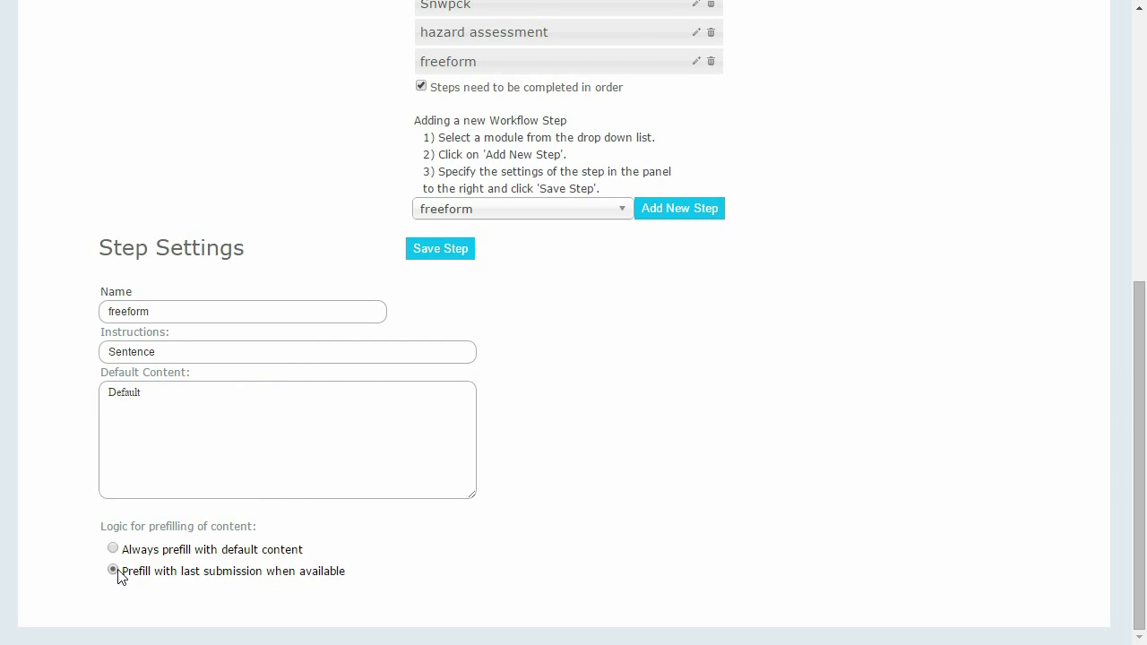
{"action": "left_click", "coordinate": [457, 265]}
Add a report step to the workflow that uses the "Standard - Today" report, and save the step.
{"action": "left_click", "coordinate": [606, 575]}
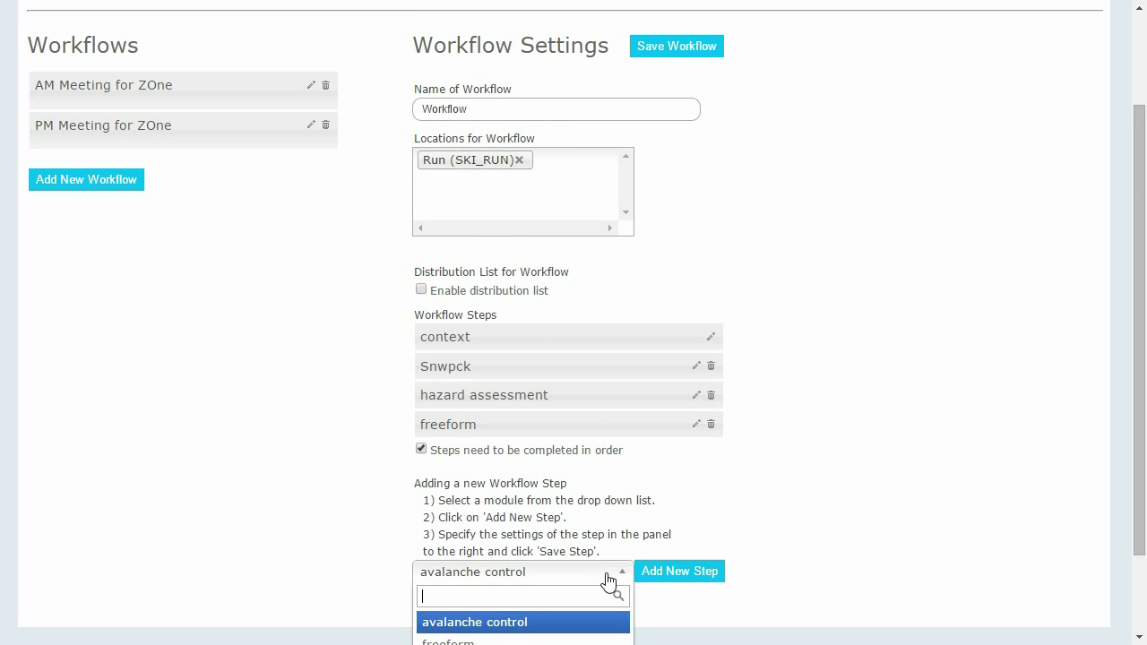
{"action": "scroll", "coordinate": [576, 625], "scroll_direction": "down", "scroll_amount": 1}
{"action": "left_click", "coordinate": [519, 585]}
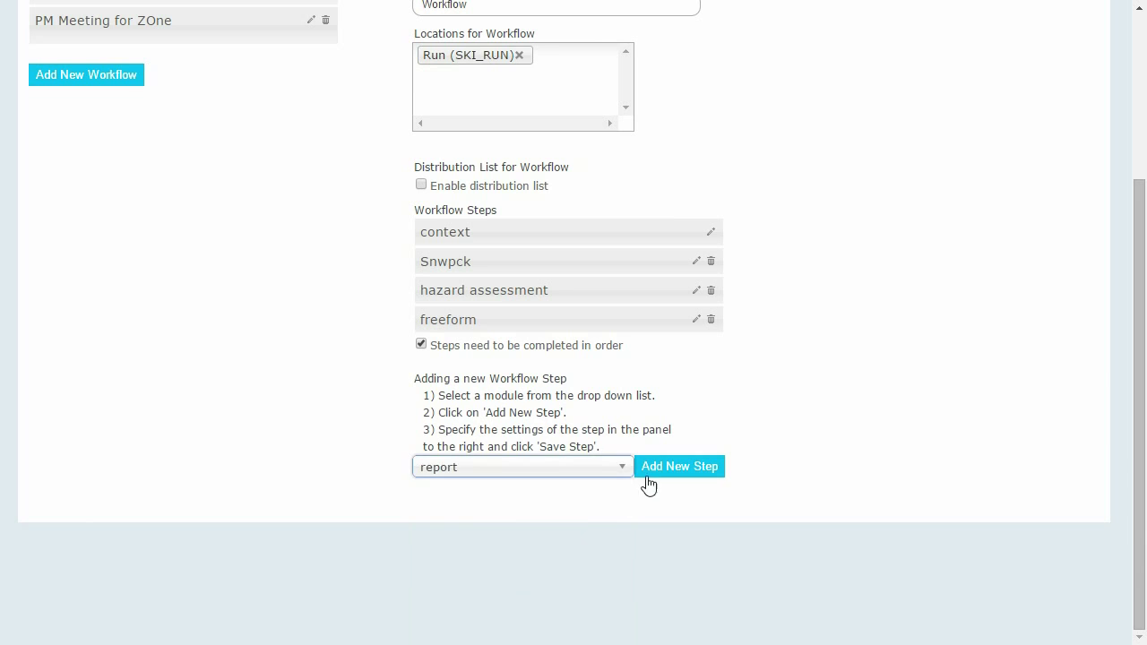
{"action": "left_click", "coordinate": [652, 476]}
{"action": "scroll", "coordinate": [528, 510], "scroll_direction": "down", "scroll_amount": 1}
{"action": "left_click", "coordinate": [146, 531]}
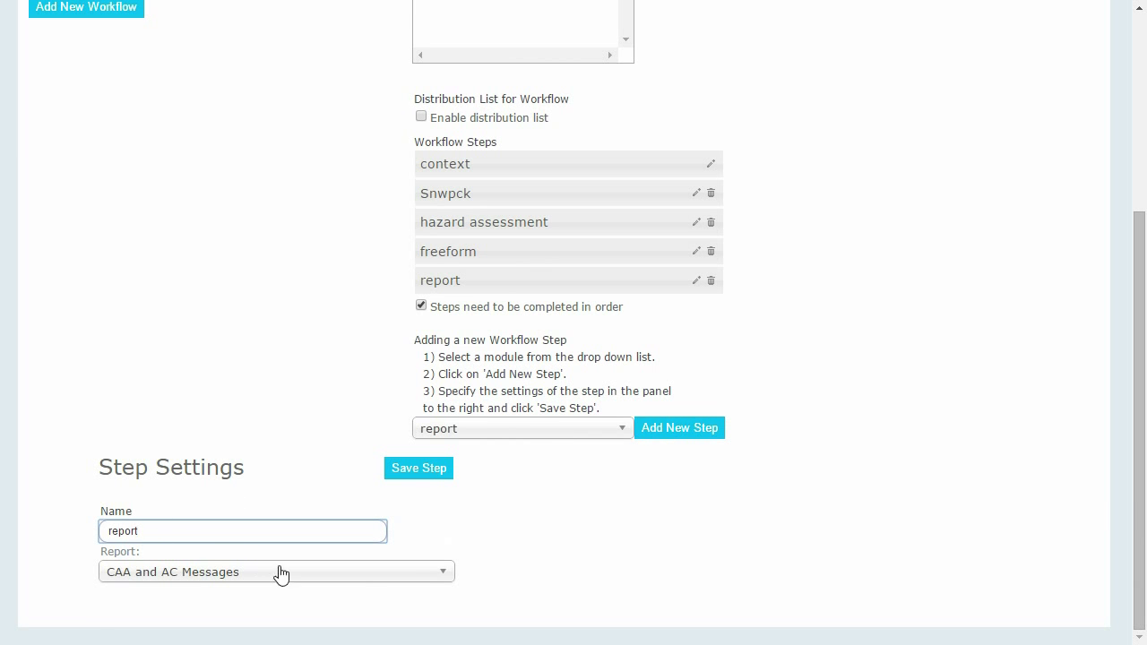
{"action": "left_click", "coordinate": [451, 573]}
{"action": "scroll", "coordinate": [451, 576], "scroll_direction": "down", "scroll_amount": 1}
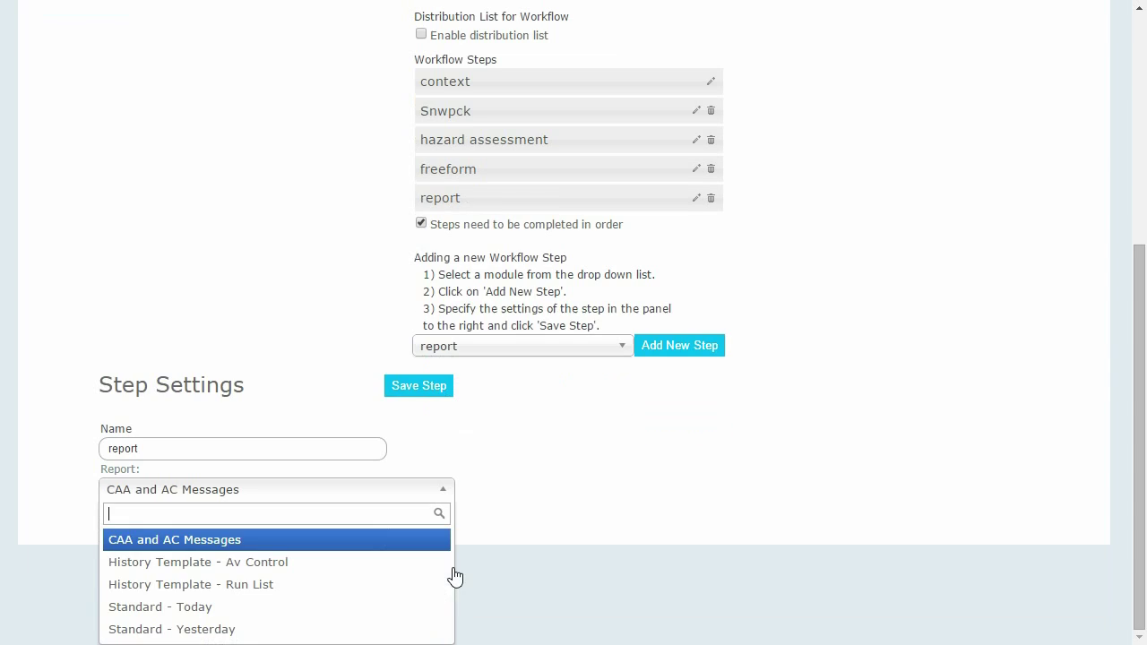
{"action": "left_click", "coordinate": [402, 607]}
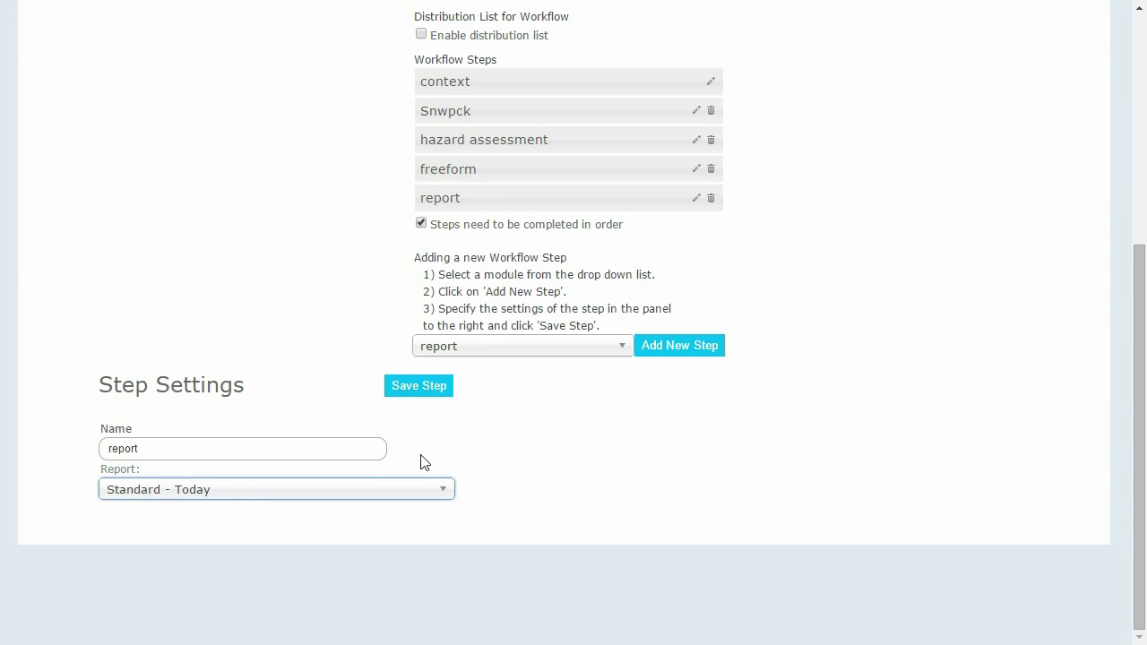
{"action": "left_click", "coordinate": [431, 391]}
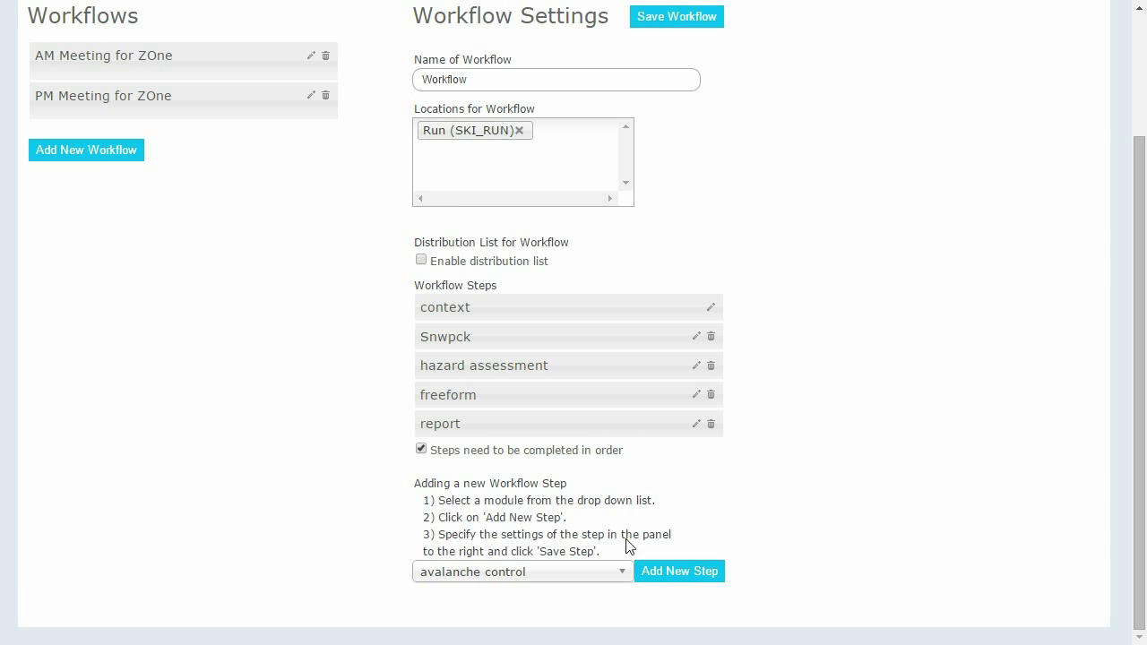
Add a webpage step to the workflow with "caa." as its URL, and save the step.
{"action": "left_click", "coordinate": [624, 578]}
{"action": "scroll", "coordinate": [631, 573], "scroll_direction": "down", "scroll_amount": 1}
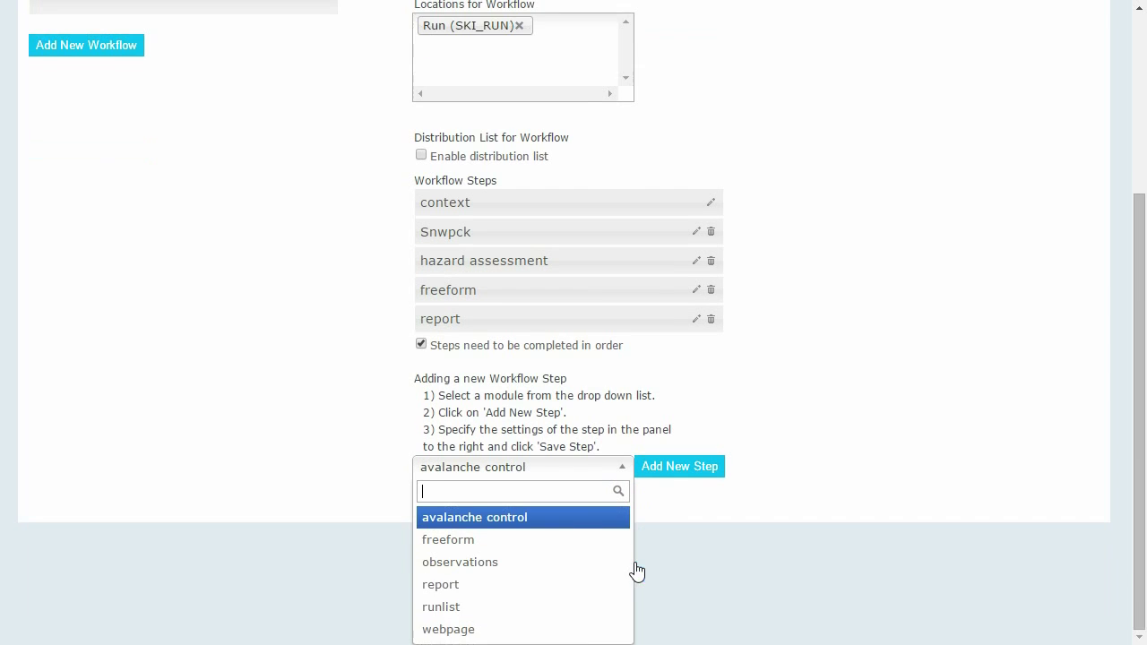
{"action": "left_click", "coordinate": [568, 627]}
{"action": "left_click", "coordinate": [654, 467]}
{"action": "scroll", "coordinate": [653, 471], "scroll_direction": "down", "scroll_amount": 1}
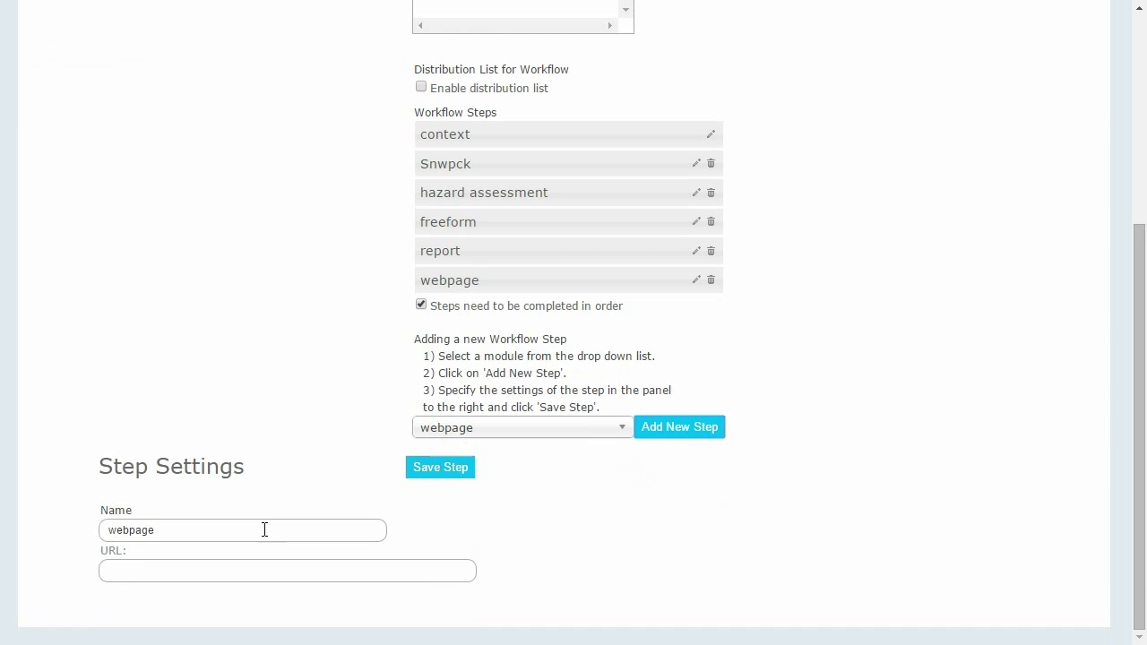
{"action": "left_click", "coordinate": [163, 529]}
{"action": "left_click", "coordinate": [168, 563]}
{"action": "type", "text": "caa."}
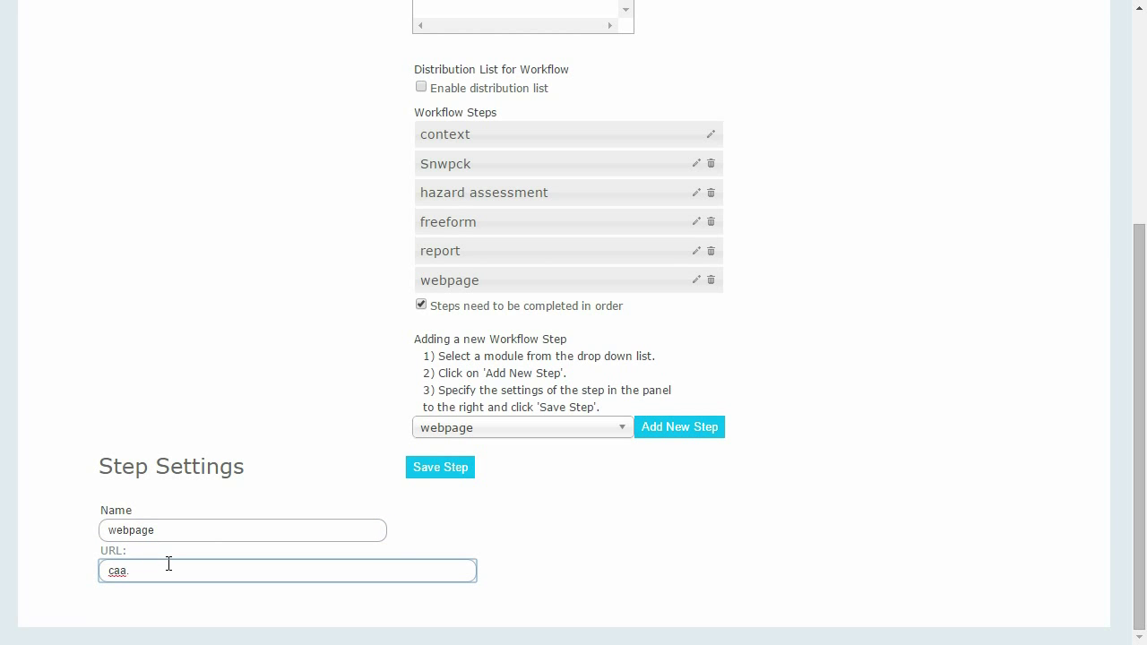
{"action": "left_click", "coordinate": [446, 472]}
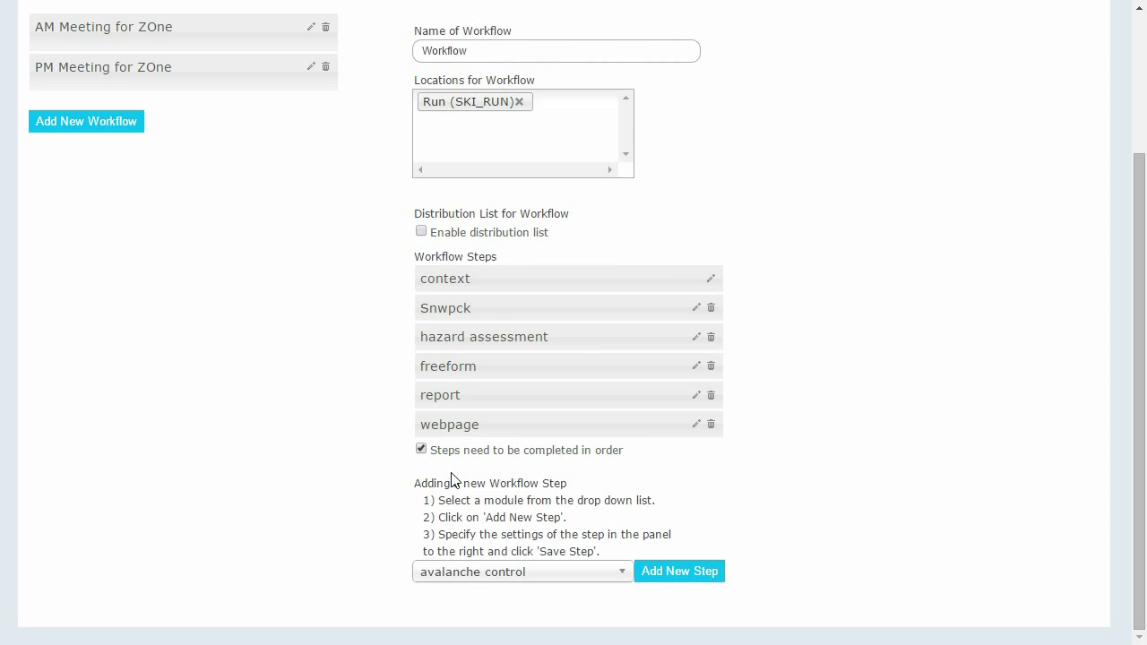
Add and save an observations step that excludes weather and avalanche observations and includes only unsubmitted observations for the current day.
{"action": "left_click", "coordinate": [624, 578]}
{"action": "scroll", "coordinate": [592, 567], "scroll_direction": "down", "scroll_amount": 1}
{"action": "left_click", "coordinate": [588, 578]}
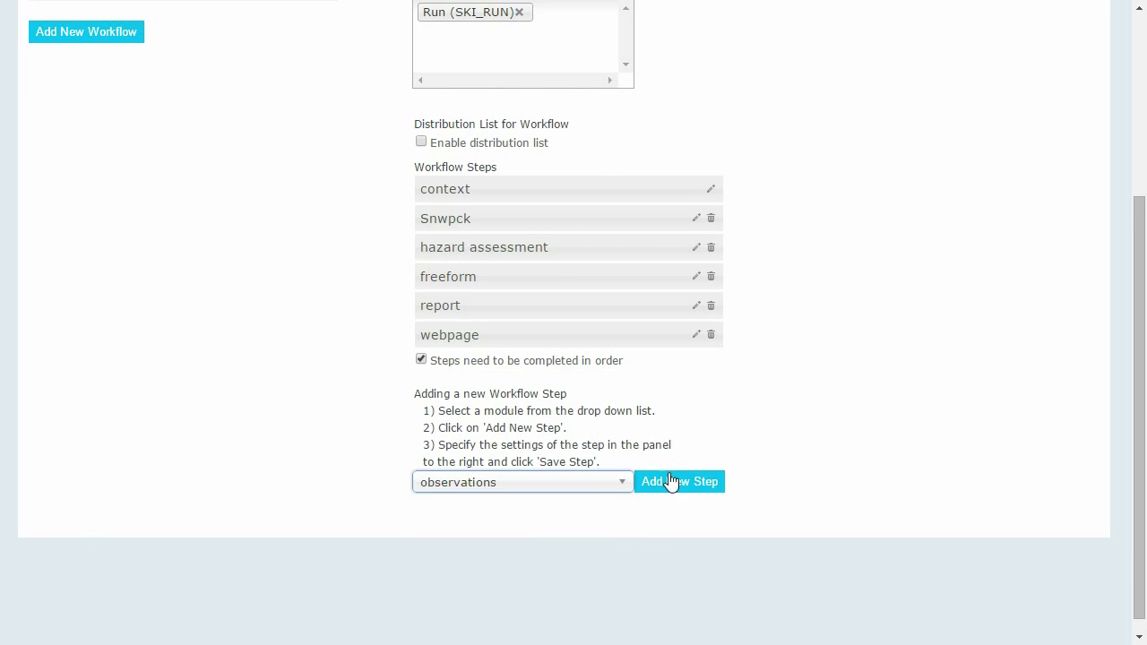
{"action": "left_click", "coordinate": [672, 481]}
{"action": "scroll", "coordinate": [838, 354], "scroll_direction": "up", "scroll_amount": 1}
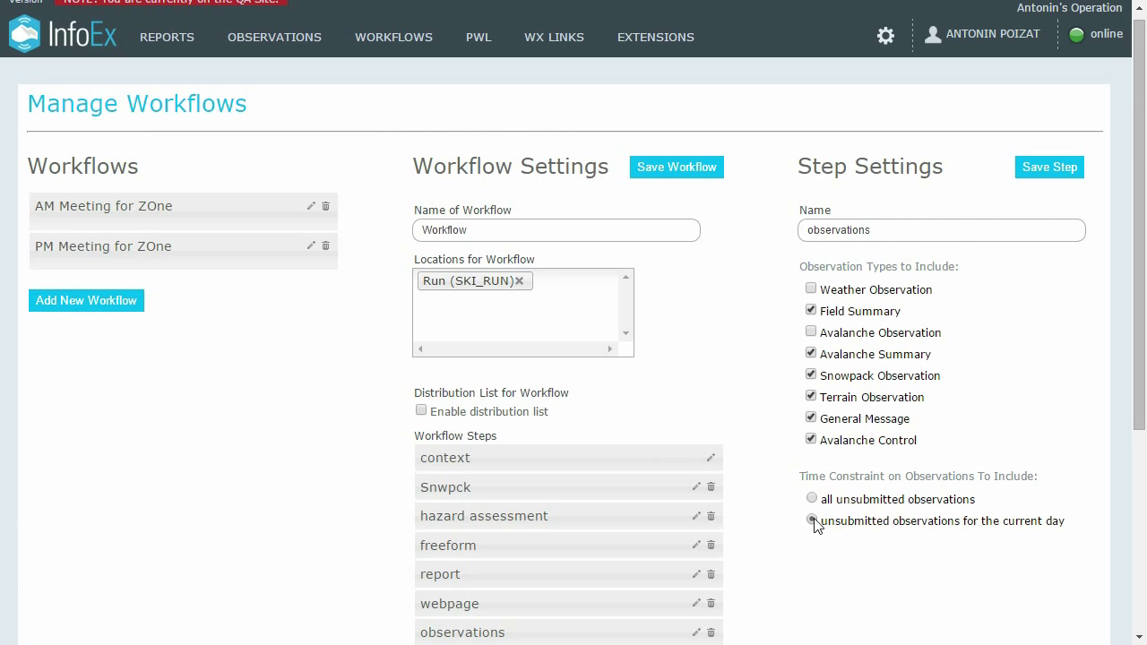
{"action": "left_click", "coordinate": [1034, 168]}
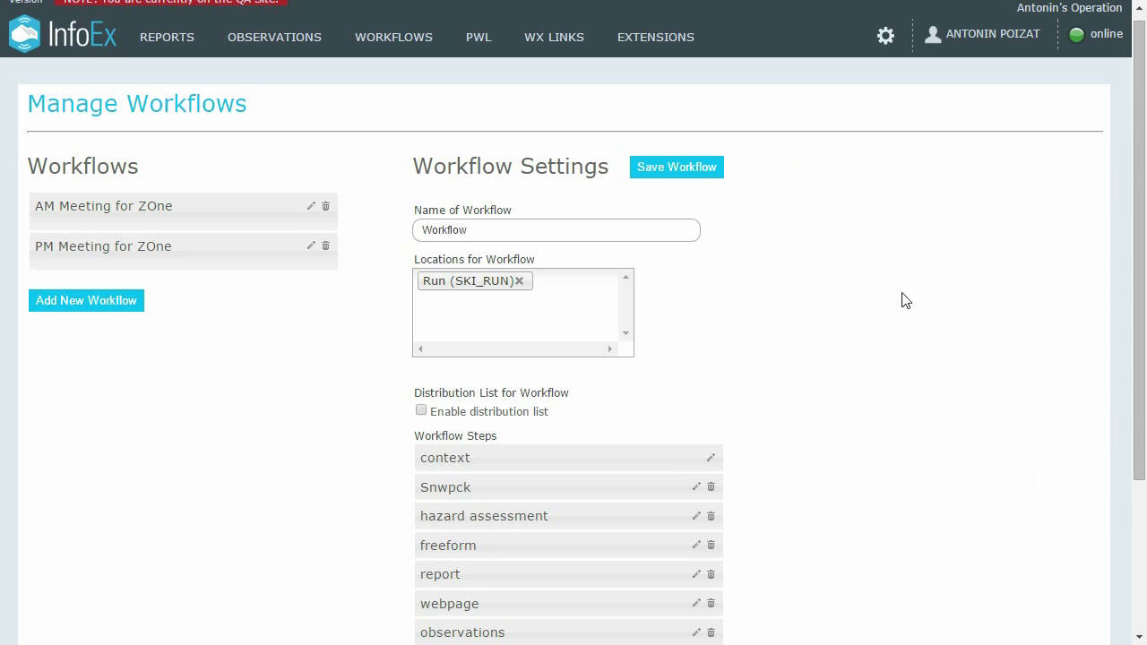
{"action": "scroll", "coordinate": [847, 355], "scroll_direction": "down", "scroll_amount": 3}
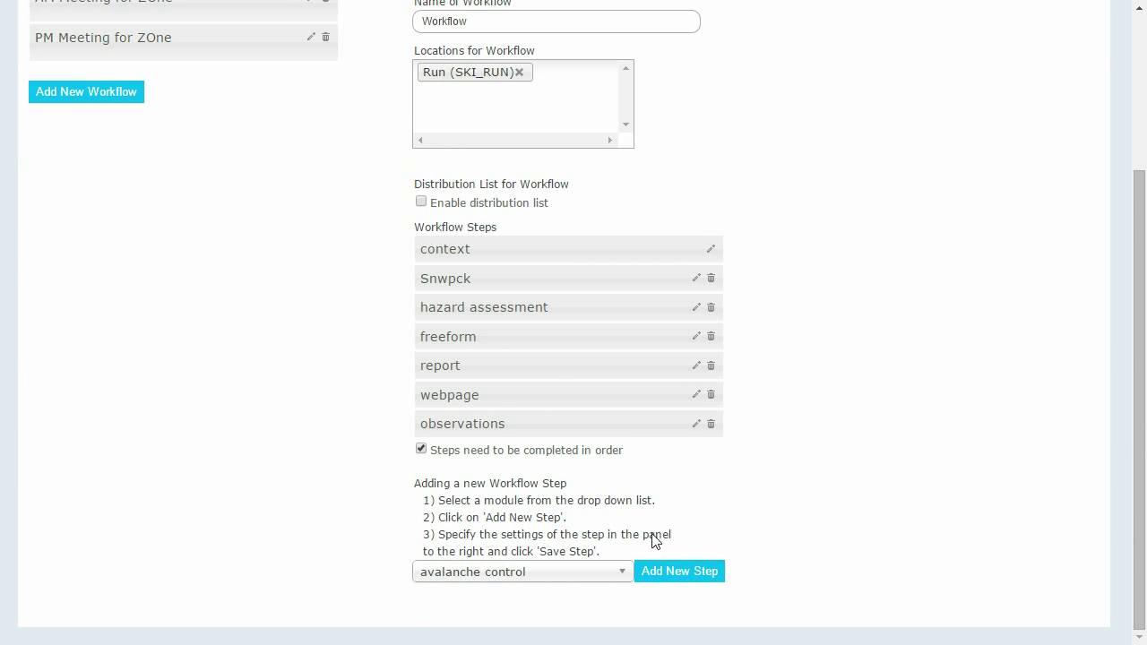
{"action": "left_click", "coordinate": [619, 574]}
{"action": "scroll", "coordinate": [655, 586], "scroll_direction": "down", "scroll_amount": 2}
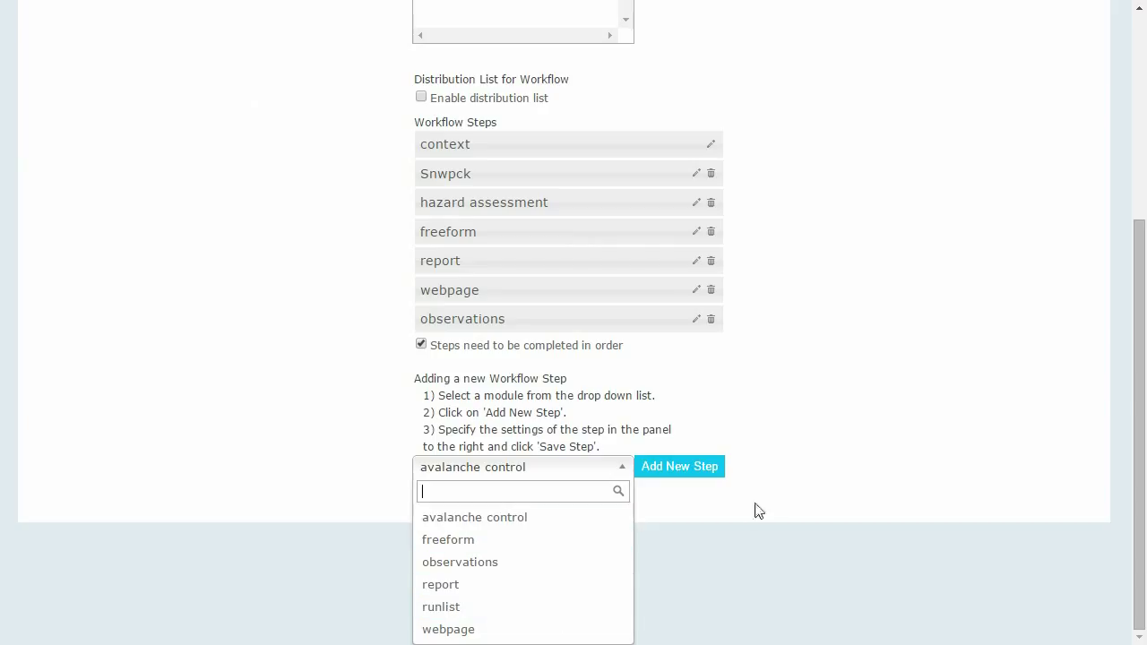
{"action": "left_click", "coordinate": [775, 389]}
{"action": "scroll", "coordinate": [809, 405], "scroll_direction": "up", "scroll_amount": 3}
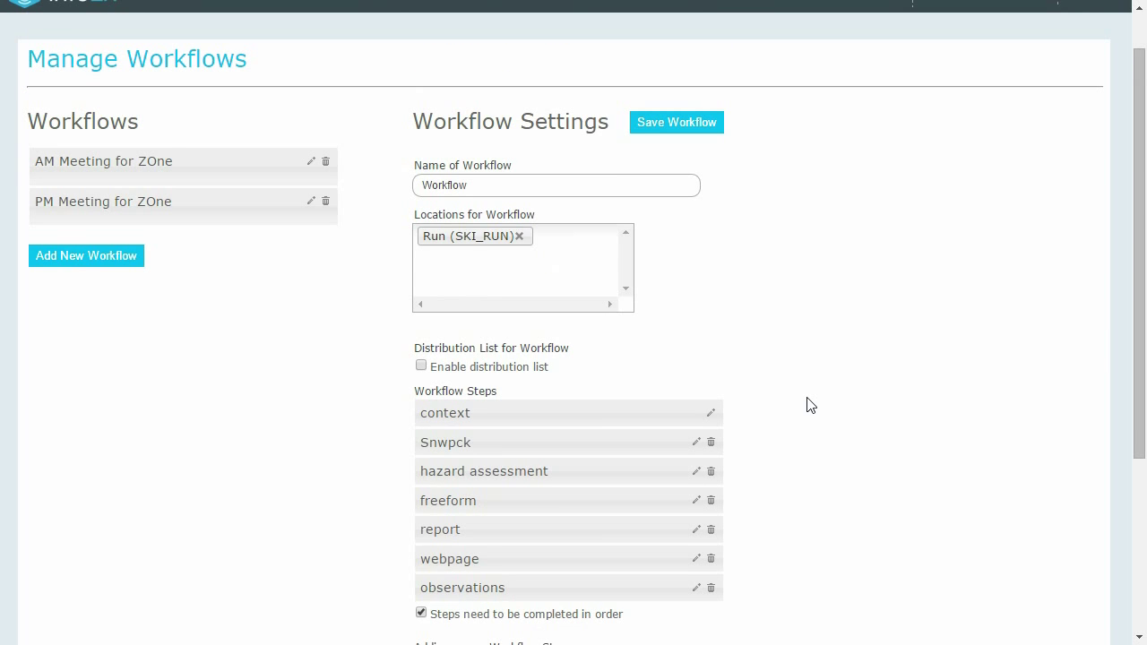
Add another report step to the workflow using the "CAA and AC Messages" report, and save the step.
{"action": "scroll", "coordinate": [809, 405], "scroll_direction": "down", "scroll_amount": 3}
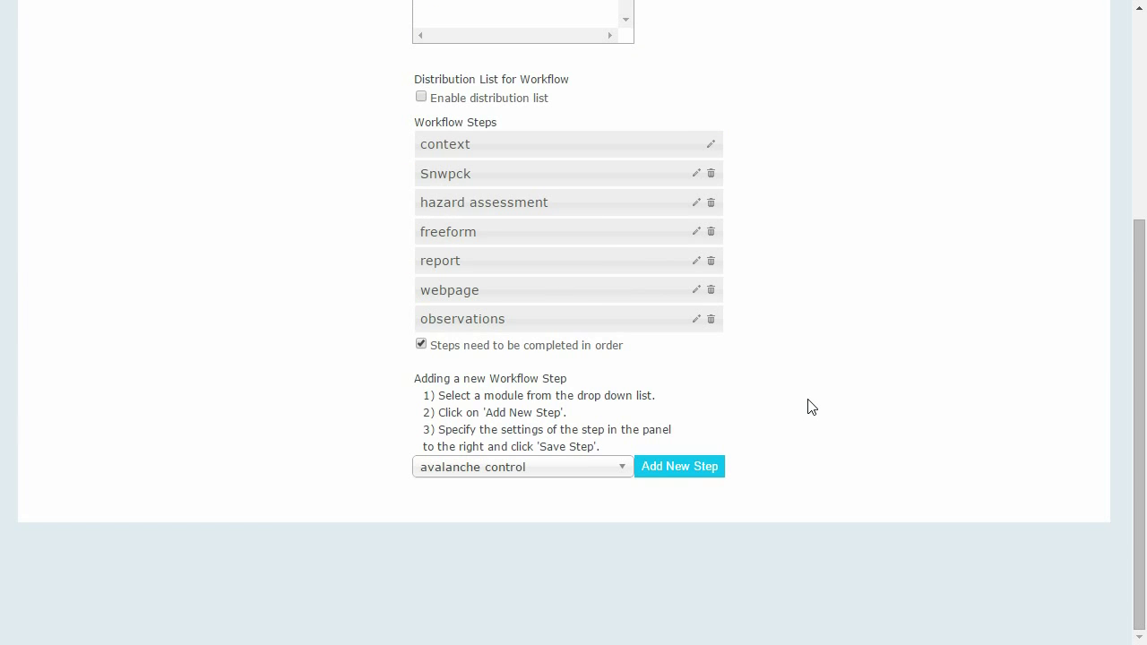
{"action": "left_click", "coordinate": [620, 467]}
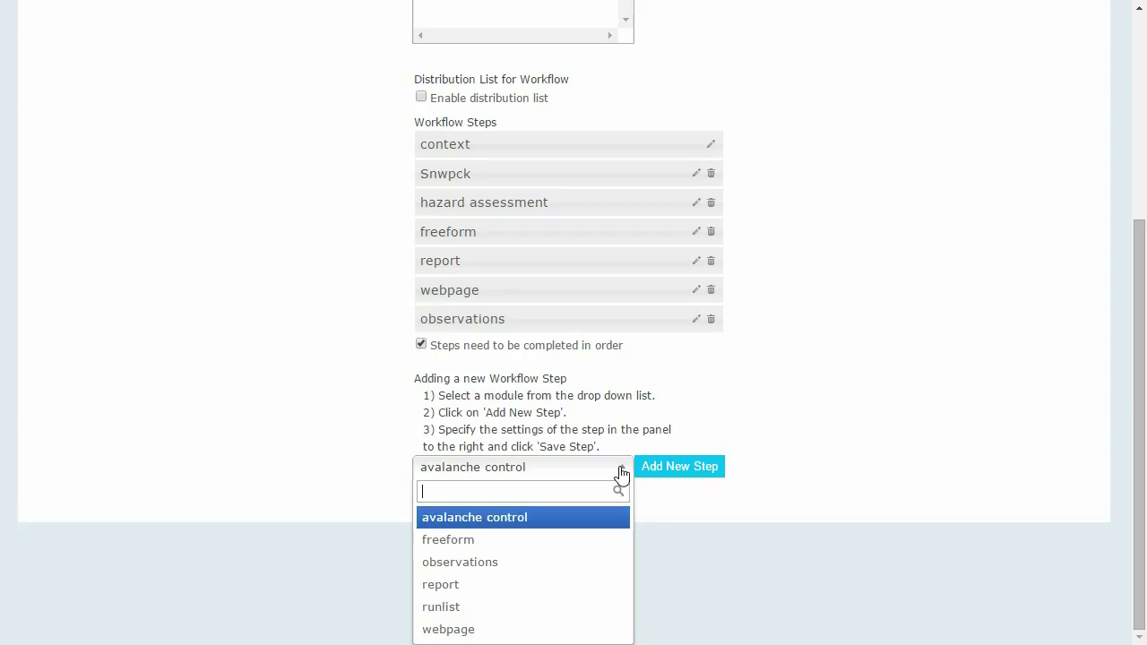
{"action": "left_click", "coordinate": [555, 584]}
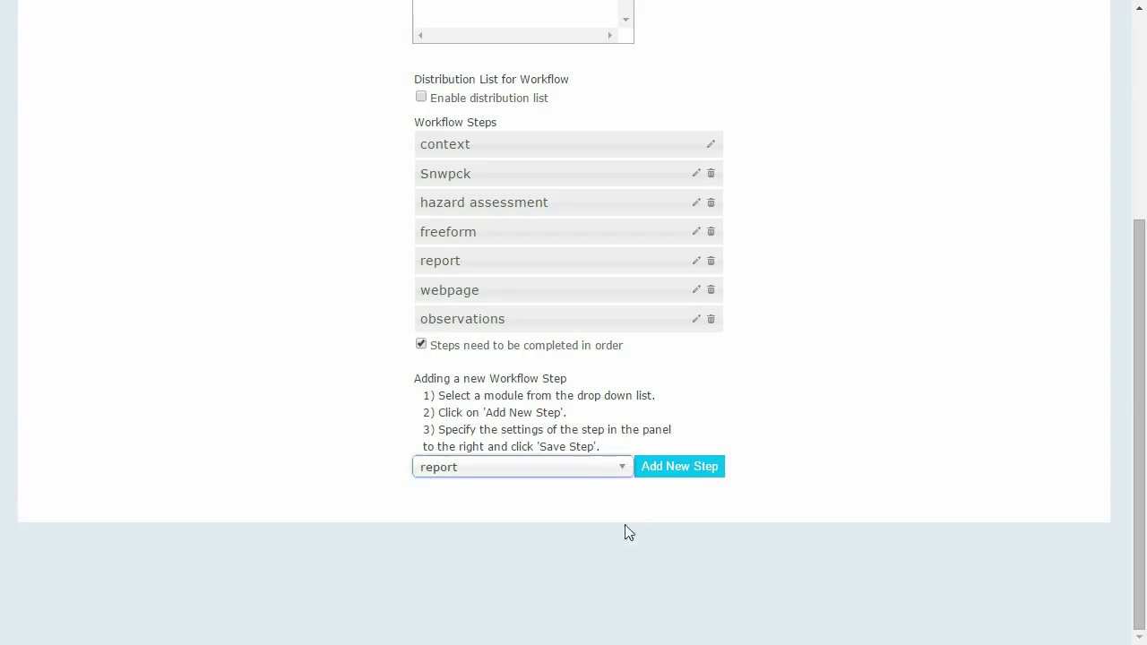
{"action": "left_click", "coordinate": [665, 467]}
{"action": "scroll", "coordinate": [663, 484], "scroll_direction": "down", "scroll_amount": 1}
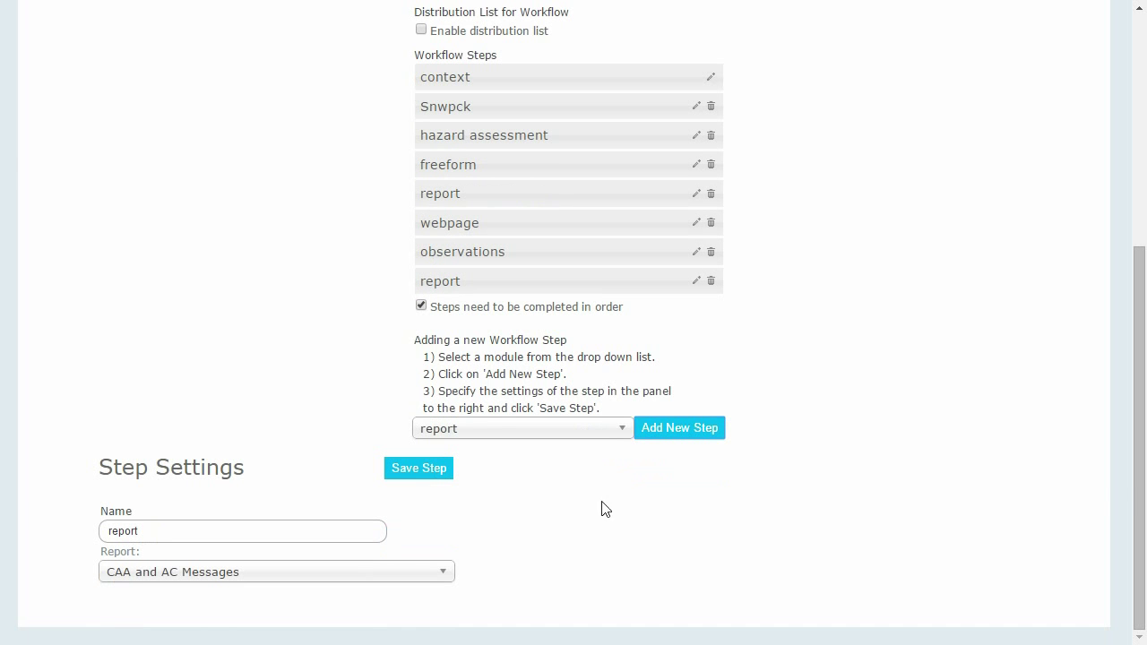
{"action": "left_click", "coordinate": [419, 469]}
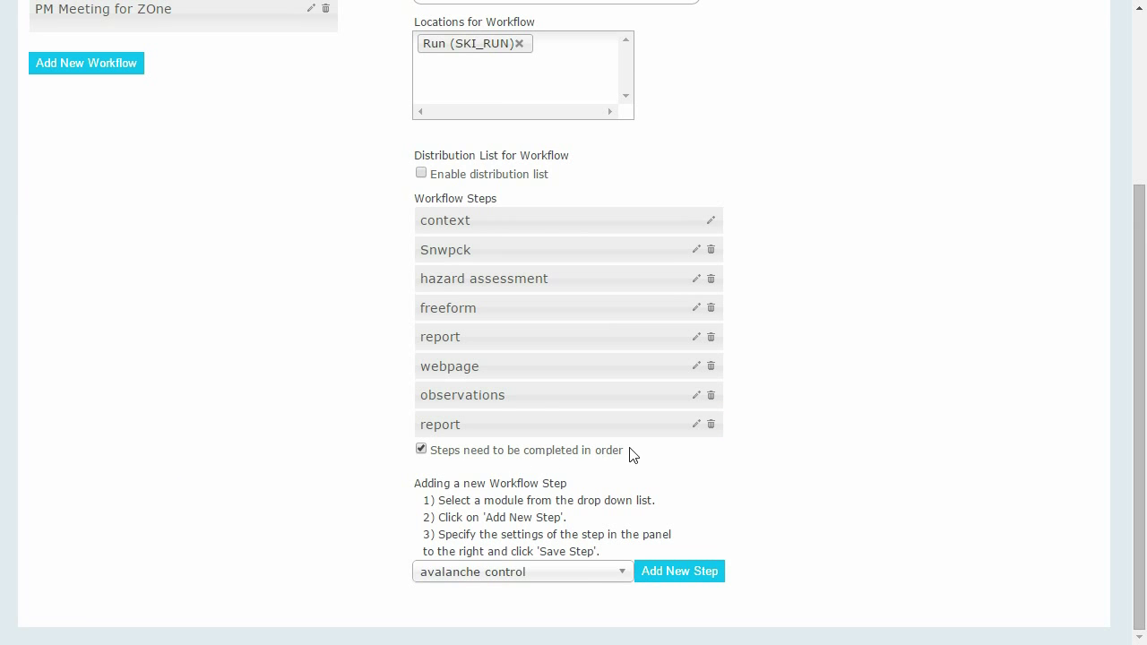
Reorder the workflow steps: place the last report step above webpage beside the other report, and observations directly after context.
{"action": "scroll", "coordinate": [776, 450], "scroll_direction": "up", "scroll_amount": 3}
{"action": "scroll", "coordinate": [776, 451], "scroll_direction": "down", "scroll_amount": 3}
{"action": "left_click_drag", "start_coordinate": [486, 433], "coordinate": [484, 367]}
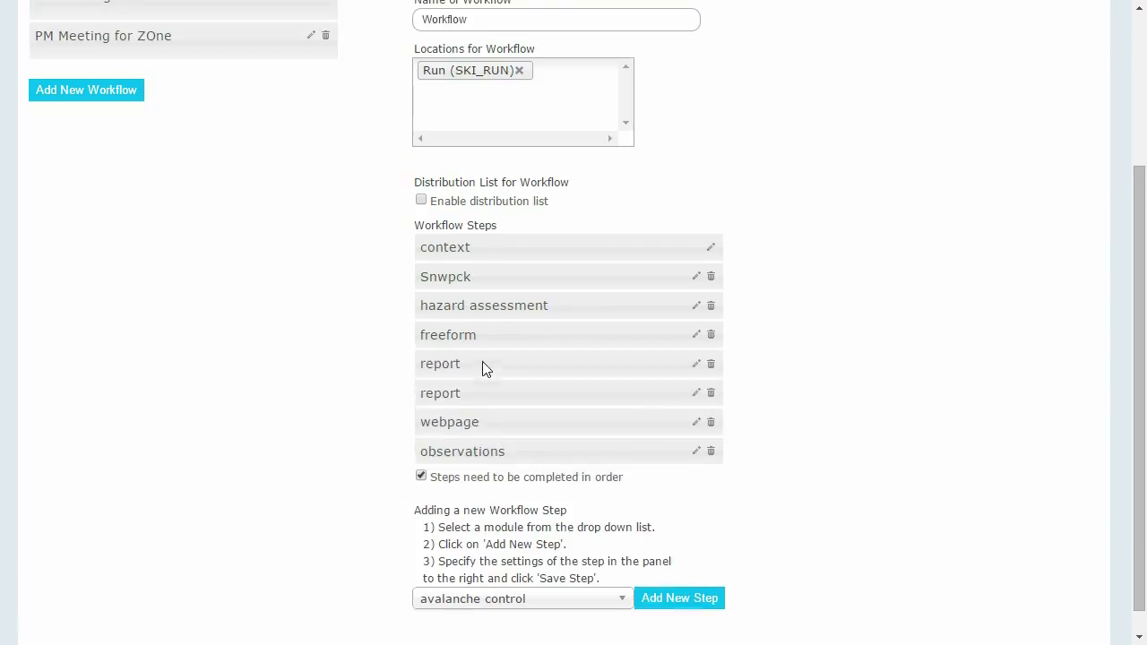
{"action": "left_click_drag", "start_coordinate": [525, 461], "coordinate": [524, 273]}
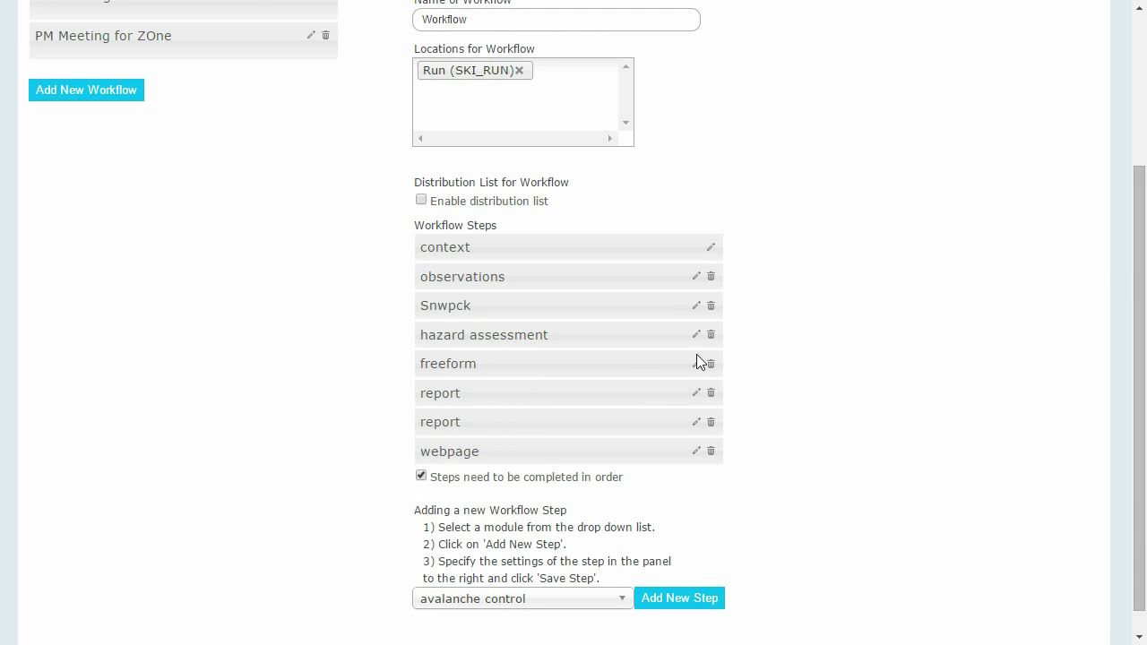
Remove the lower of the two report steps from the workflow and save the workflow.
{"action": "left_click", "coordinate": [712, 422]}
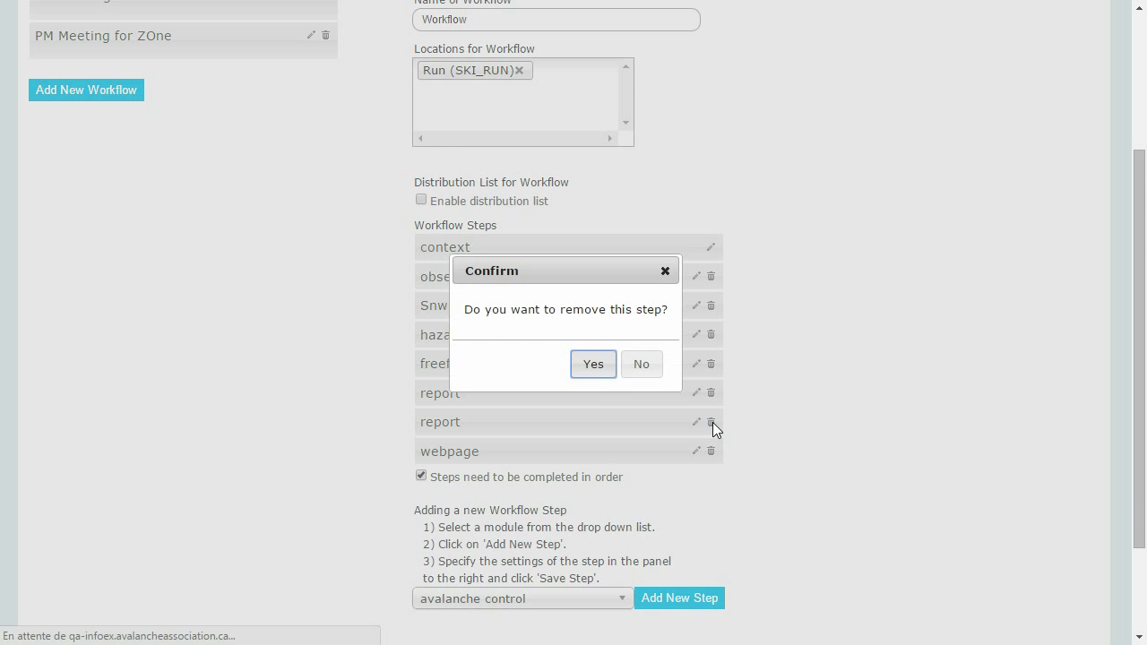
{"action": "left_click", "coordinate": [595, 365]}
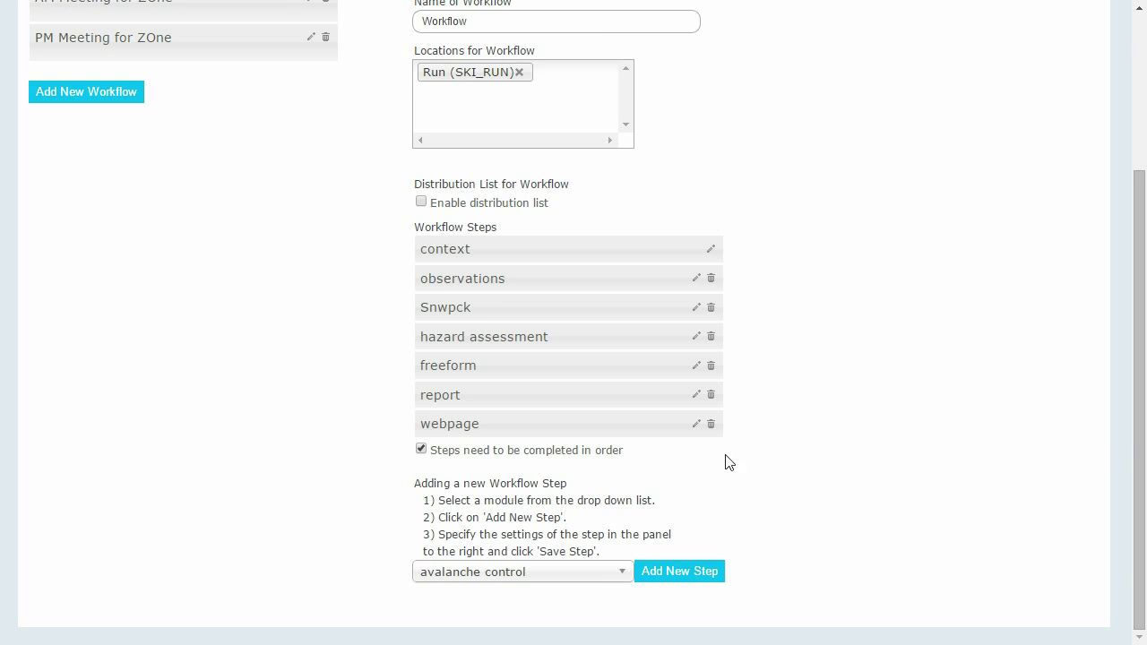
{"action": "scroll", "coordinate": [772, 459], "scroll_direction": "up", "scroll_amount": 3}
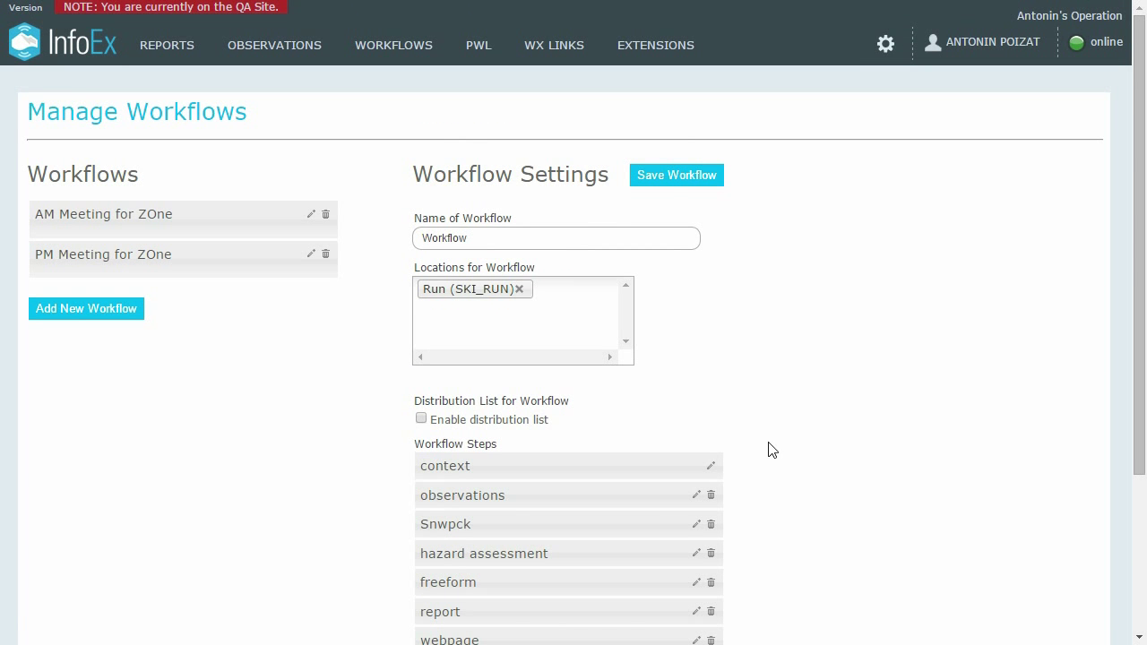
{"action": "left_click", "coordinate": [671, 179]}
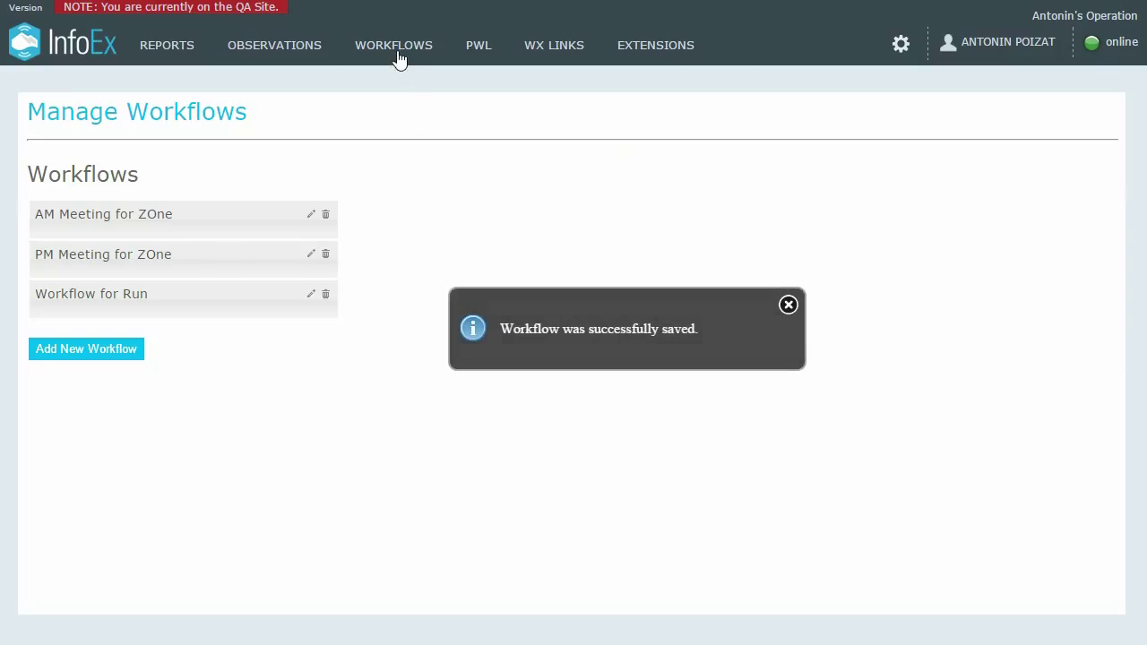
View the saved workflow's entry among the available workflows, and open the Workflow for Run definition for editing.
{"action": "mouse_move", "coordinate": [395, 49]}
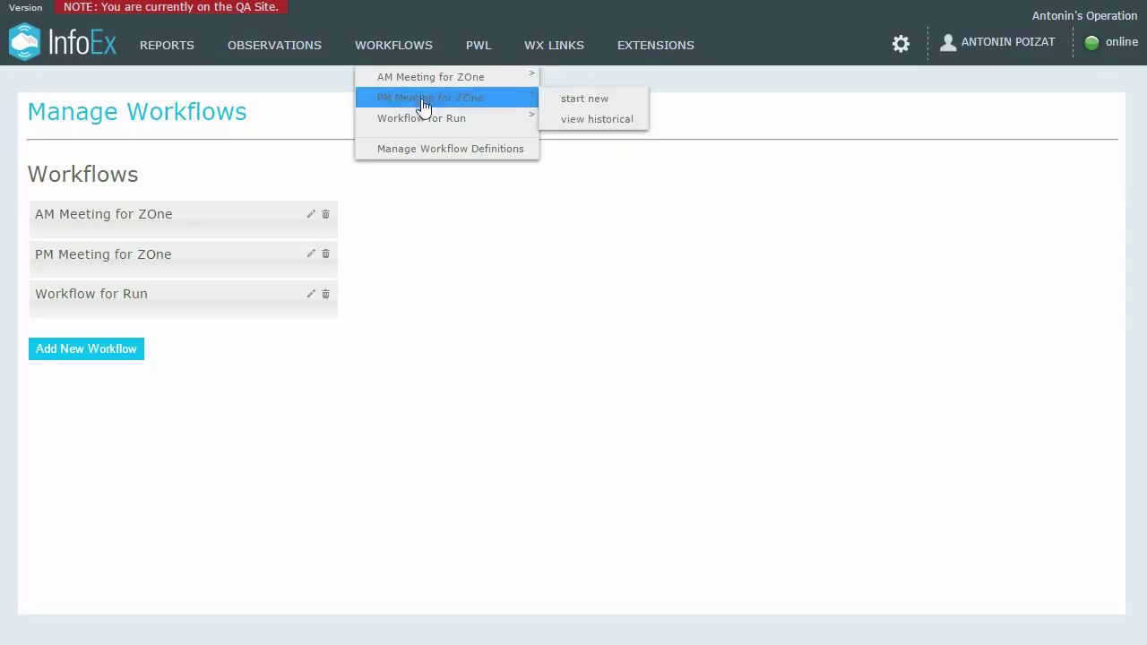
{"action": "mouse_move", "coordinate": [426, 123]}
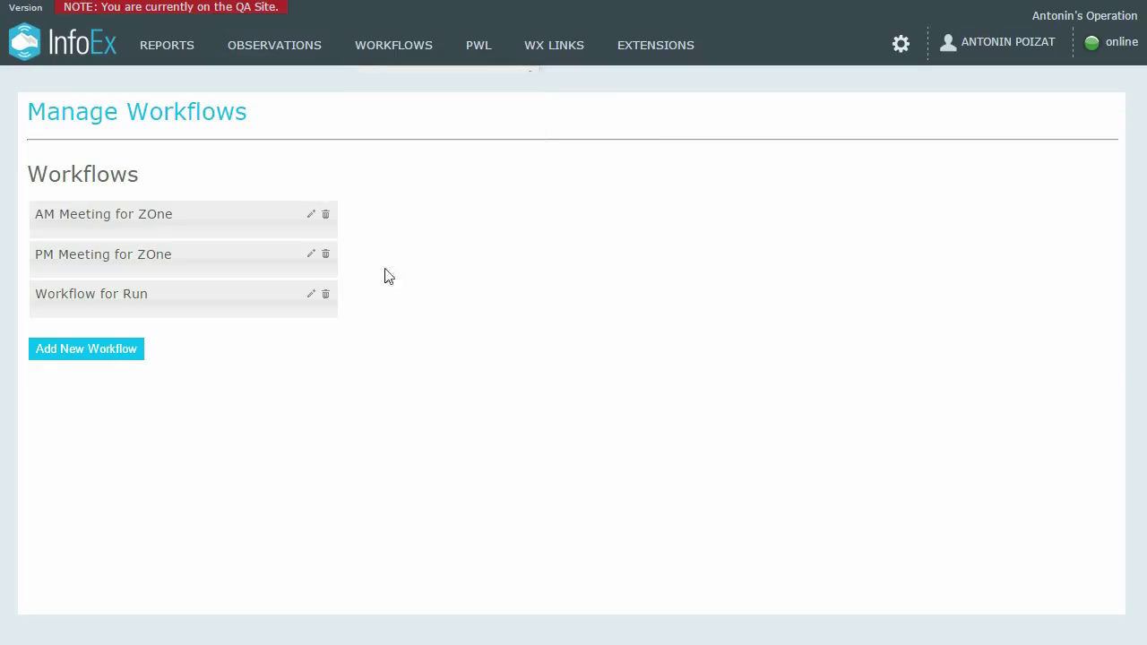
{"action": "left_click", "coordinate": [312, 294]}
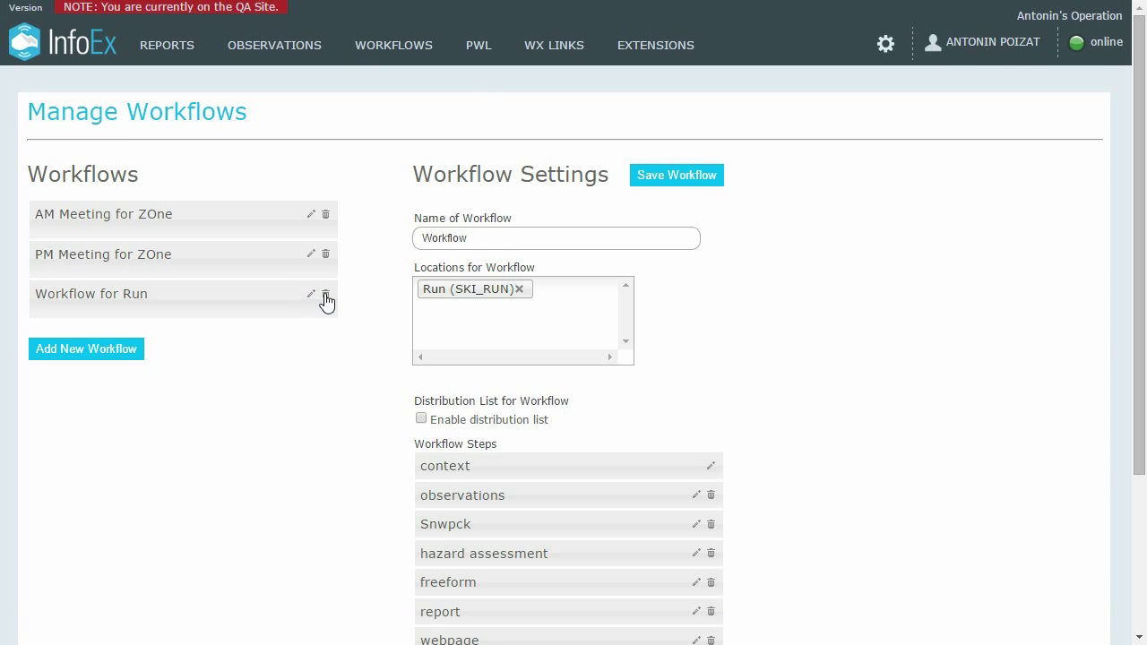
Delete the Workflow for Run from the list of workflows and dismiss the notification.
{"action": "left_click", "coordinate": [325, 296]}
{"action": "left_click", "coordinate": [595, 363]}
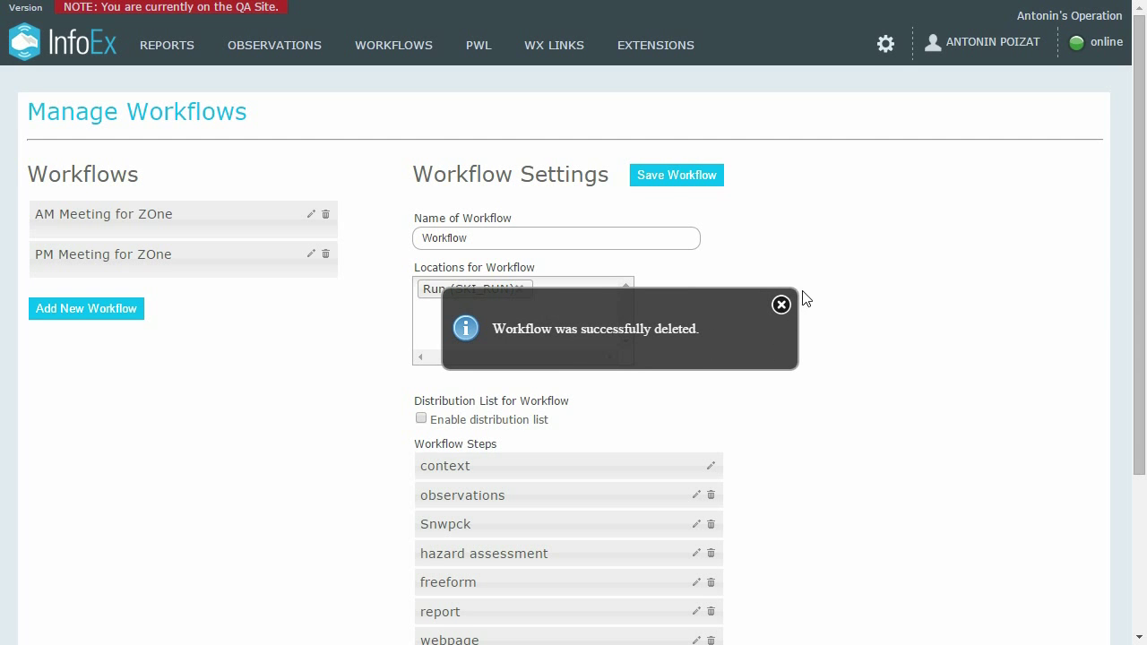
{"action": "left_click", "coordinate": [781, 305]}
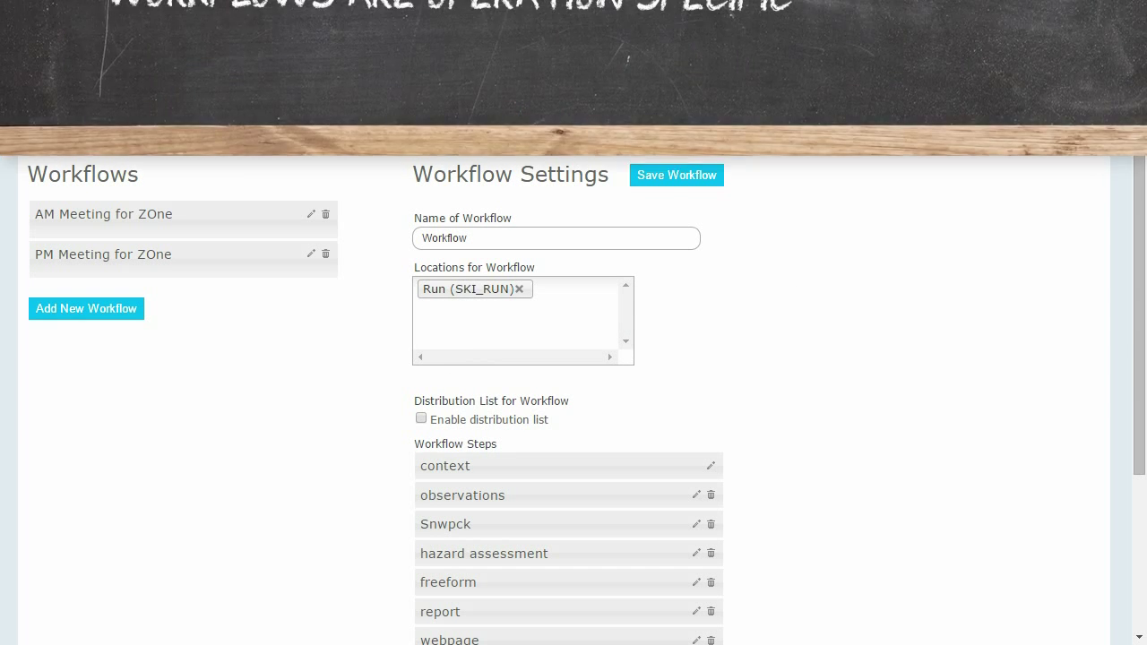